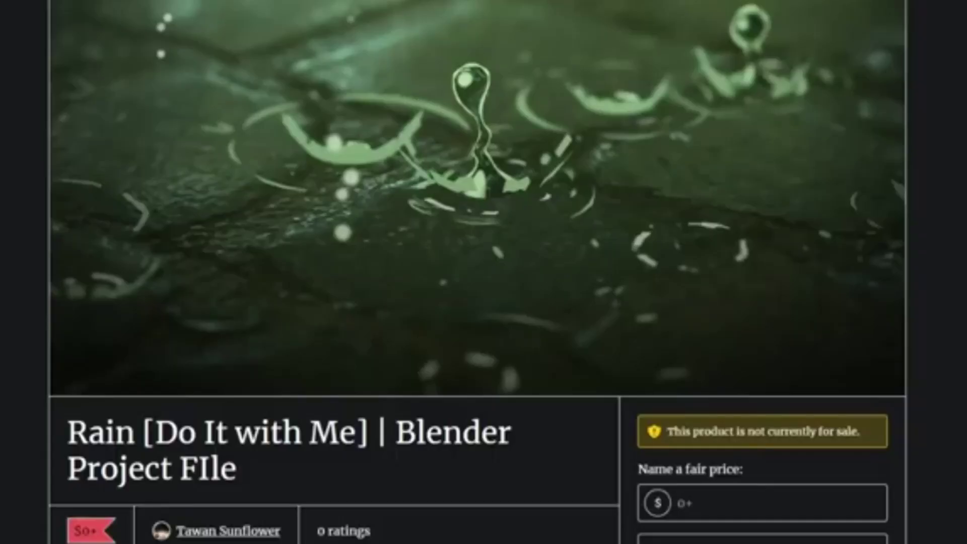
Scroll the Rain [Do It with Me] Gumroad page and select the 'Name a fair price' field.
{"action": "scroll", "coordinate": [889, 308], "scroll_direction": "down", "scroll_amount": 3}
{"action": "scroll", "coordinate": [890, 307], "scroll_direction": "up", "scroll_amount": 1}
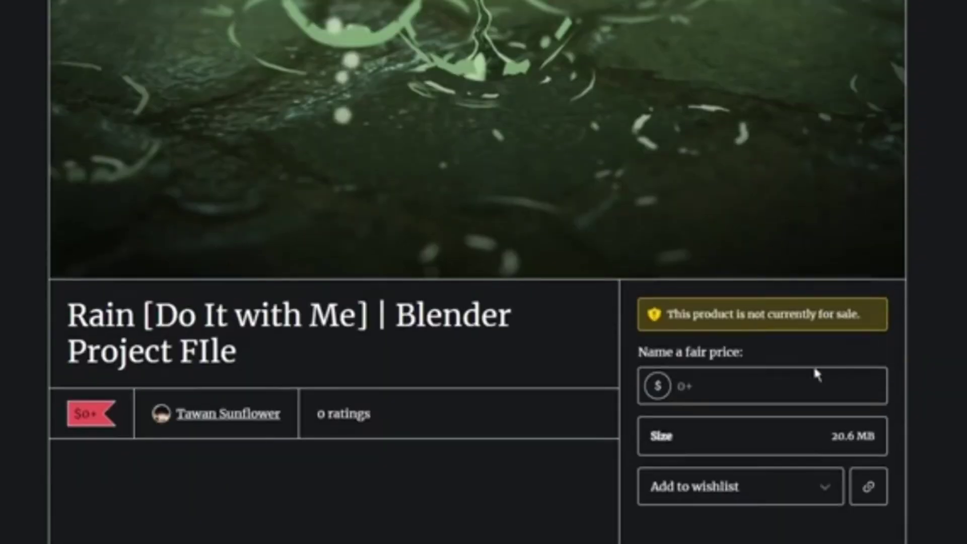
{"action": "left_click", "coordinate": [801, 377]}
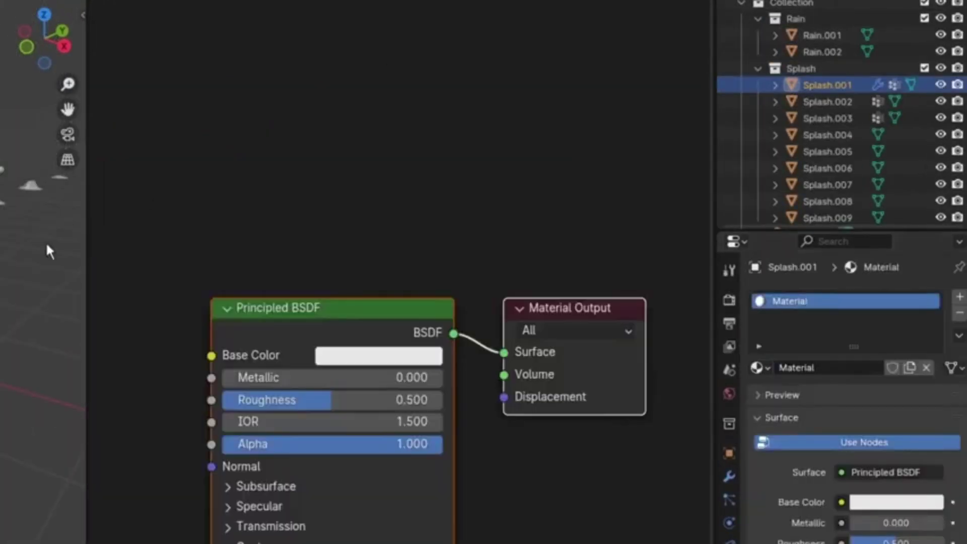
Use Copy Material to Selected so every selected splash shares Splash.001's white material.
{"action": "left_click", "coordinate": [931, 370]}
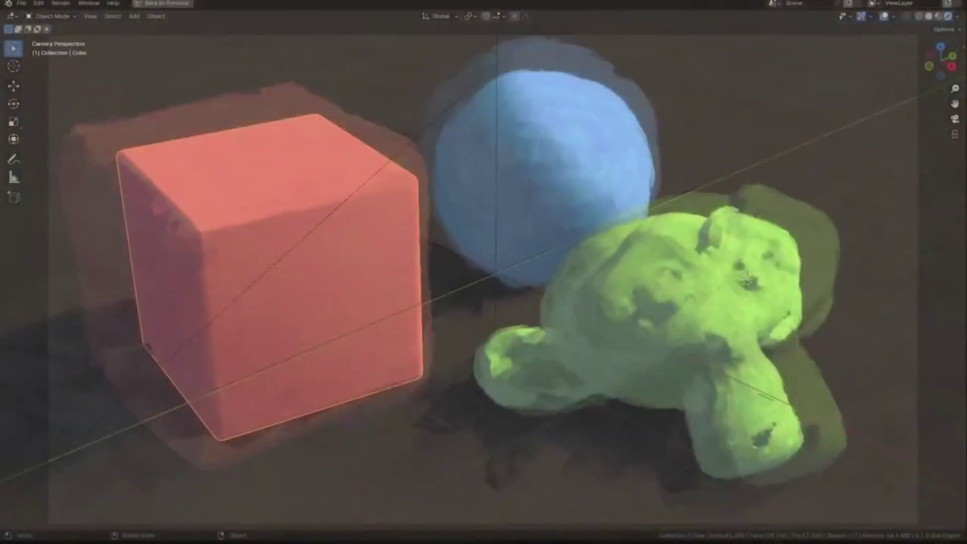
Add a Painterly Brushes V2 geometry nodes modifier with Brush material and Animate Seed, then play.
{"action": "key", "text": "ctrl+space"}
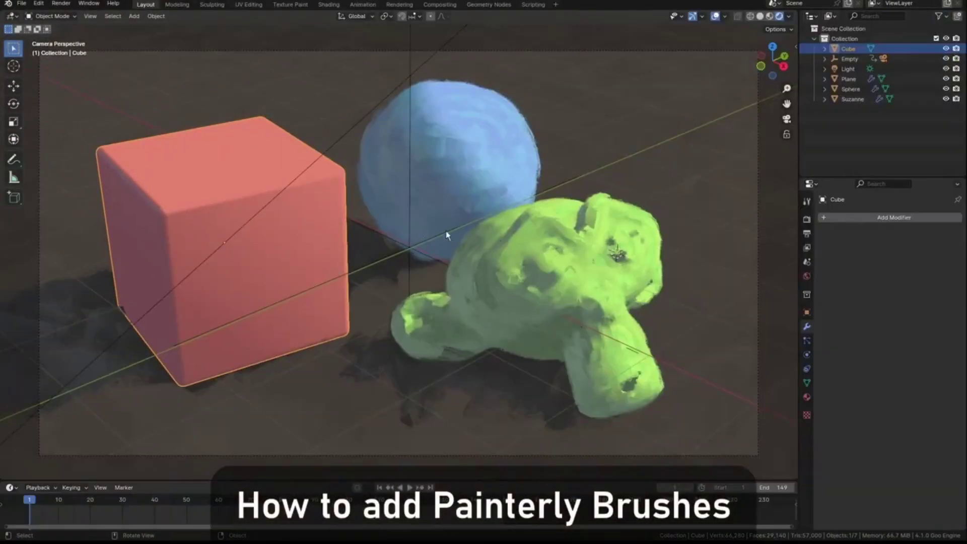
{"action": "left_click", "coordinate": [882, 218]}
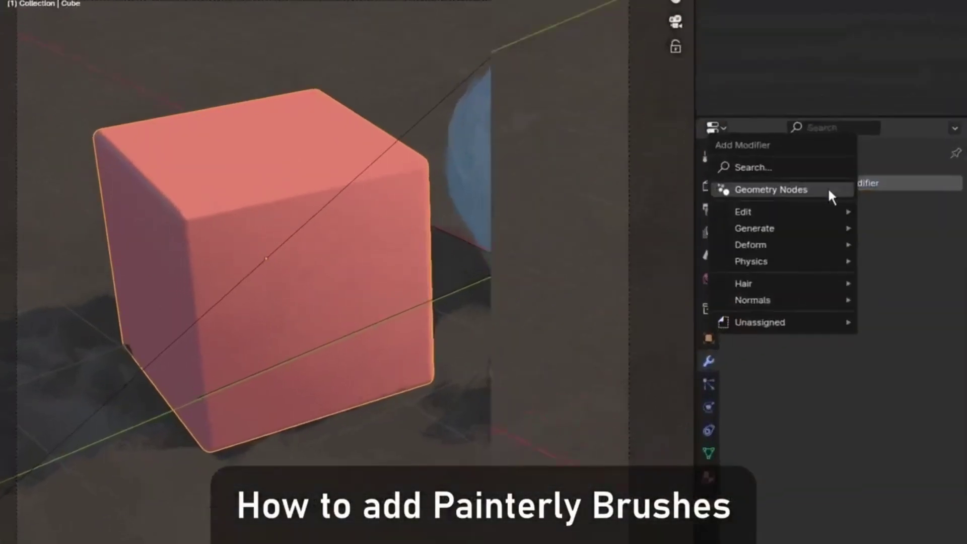
{"action": "left_click", "coordinate": [862, 222]}
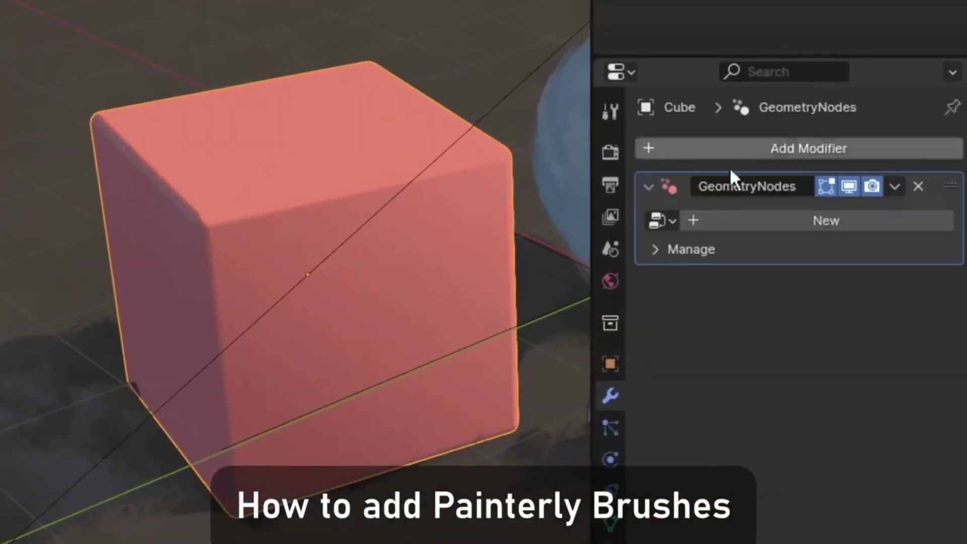
{"action": "left_click", "coordinate": [661, 217]}
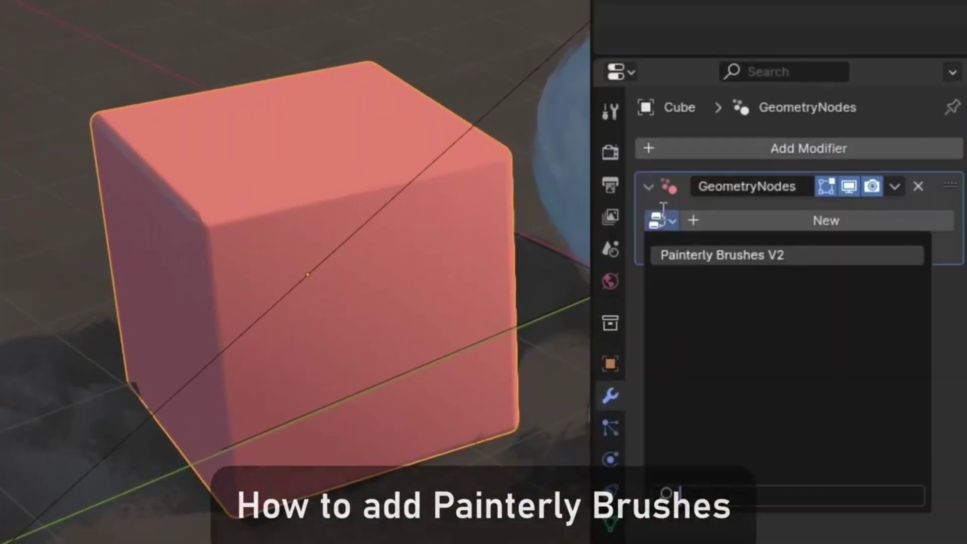
{"action": "left_click", "coordinate": [682, 256]}
{"action": "left_click", "coordinate": [836, 250]}
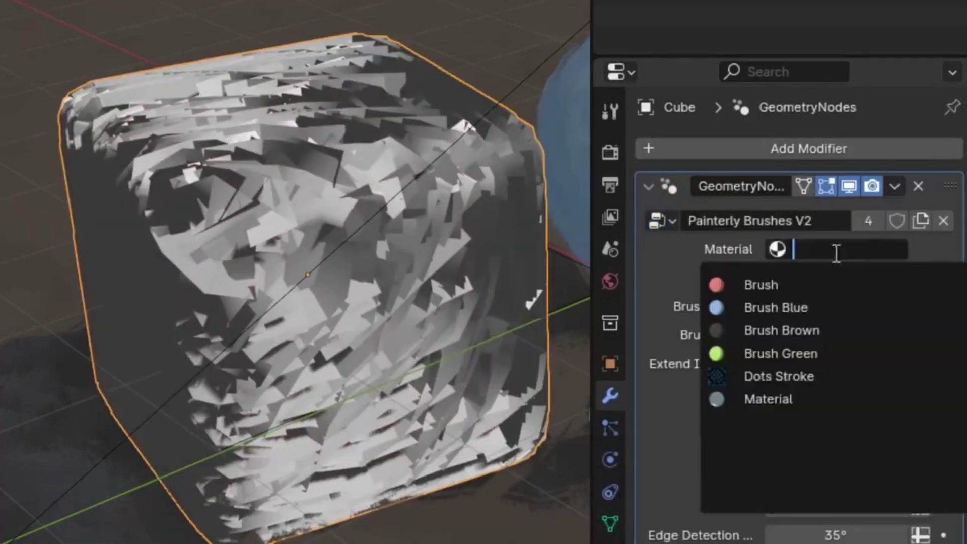
{"action": "left_click", "coordinate": [821, 288]}
{"action": "left_click", "coordinate": [801, 390]}
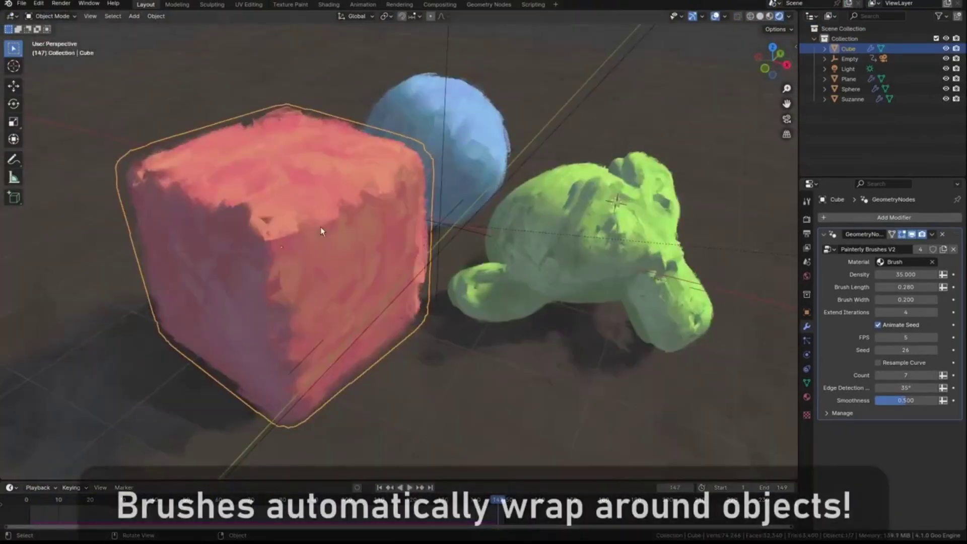
{"action": "key", "text": "space"}
In camera view, reapply Painterly Brushes V2 with Brush material and animated seed, then play.
{"action": "middle_click_drag", "start_coordinate": [371, 247], "coordinate": [356, 216]}
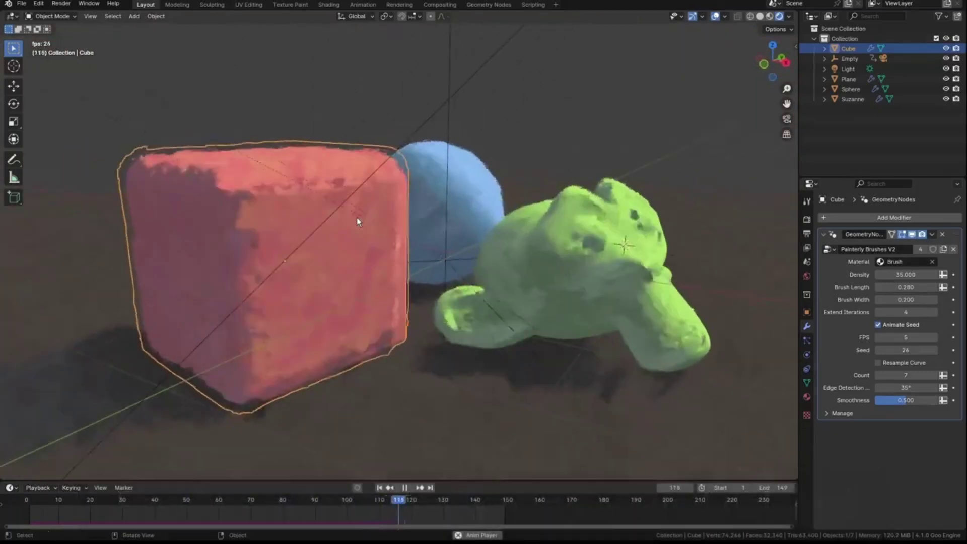
{"action": "key", "text": "KP_0"}
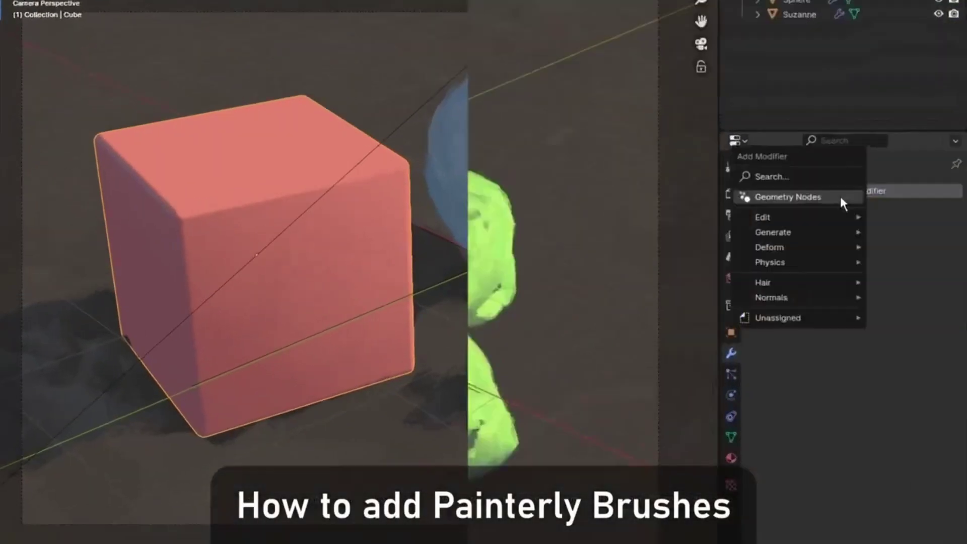
{"action": "left_click", "coordinate": [902, 236]}
{"action": "left_click", "coordinate": [828, 249]}
{"action": "left_click", "coordinate": [865, 263]}
{"action": "left_click", "coordinate": [836, 250]}
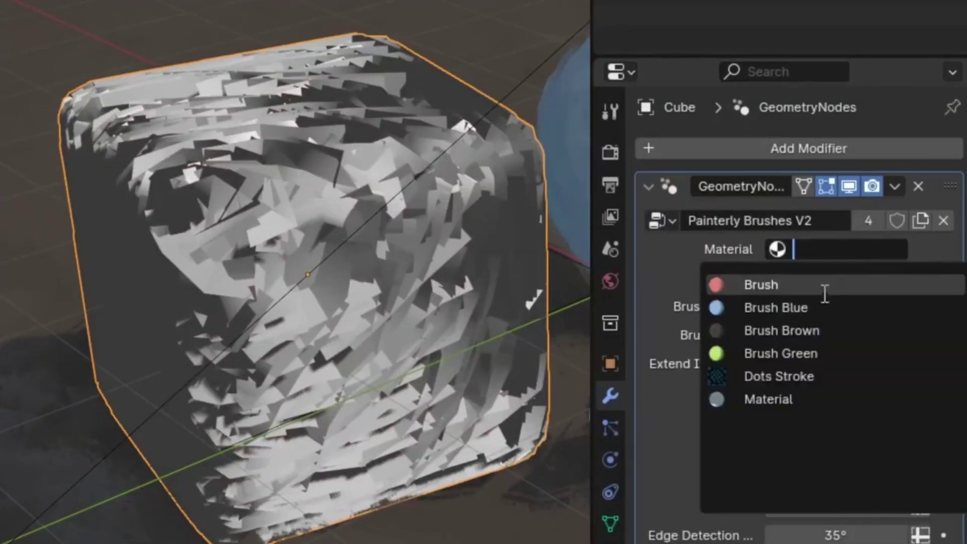
{"action": "left_click", "coordinate": [824, 283]}
{"action": "left_click", "coordinate": [771, 393]}
{"action": "key", "text": "space"}
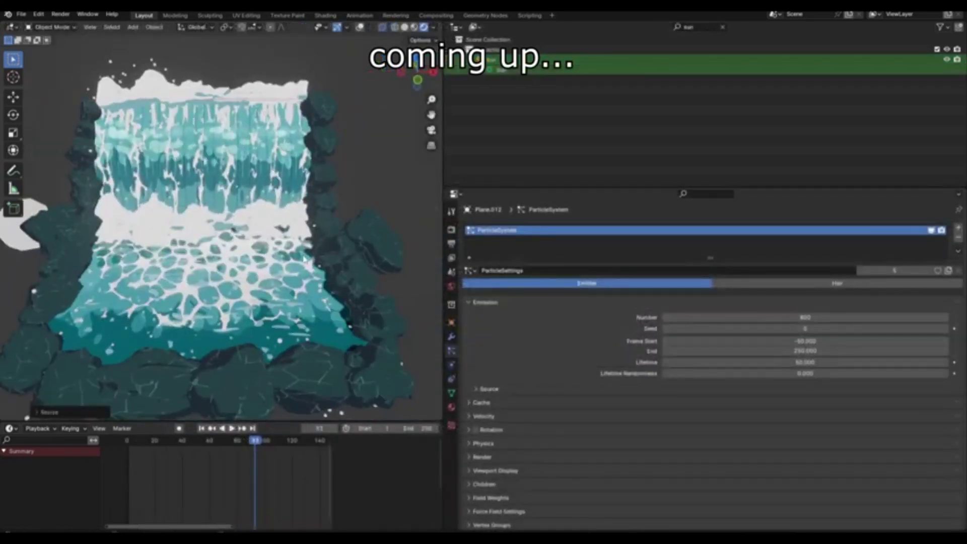
Orbit around the foamy teal waterfall to inspect its water and rocky edges.
{"action": "middle_click_drag", "start_coordinate": [305, 255], "coordinate": [270, 257]}
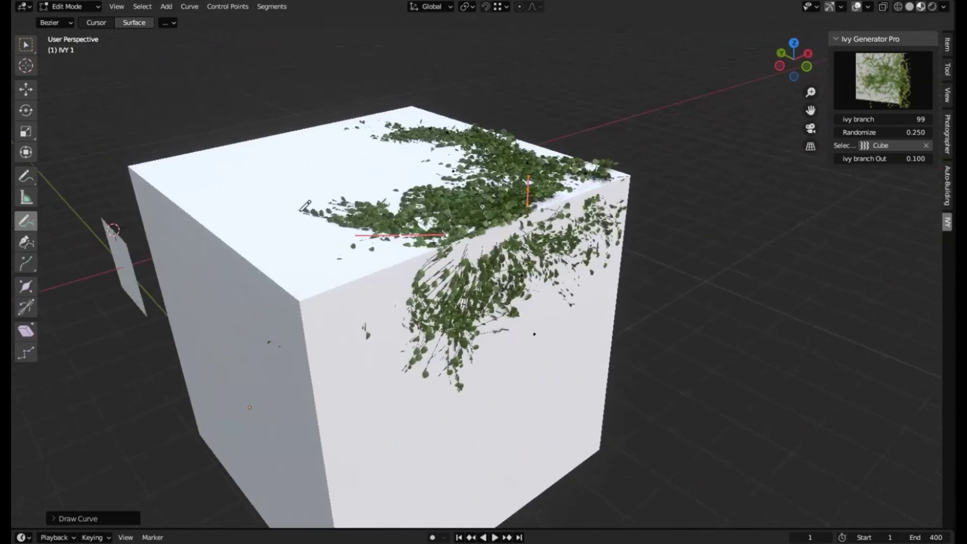
Inspect the ivy-covered cube and adjust the ivy's Randomize, branch count and outward spread.
{"action": "middle_click_drag", "start_coordinate": [422, 427], "coordinate": [281, 285]}
{"action": "middle_click_drag", "start_coordinate": [365, 361], "coordinate": [257, 324]}
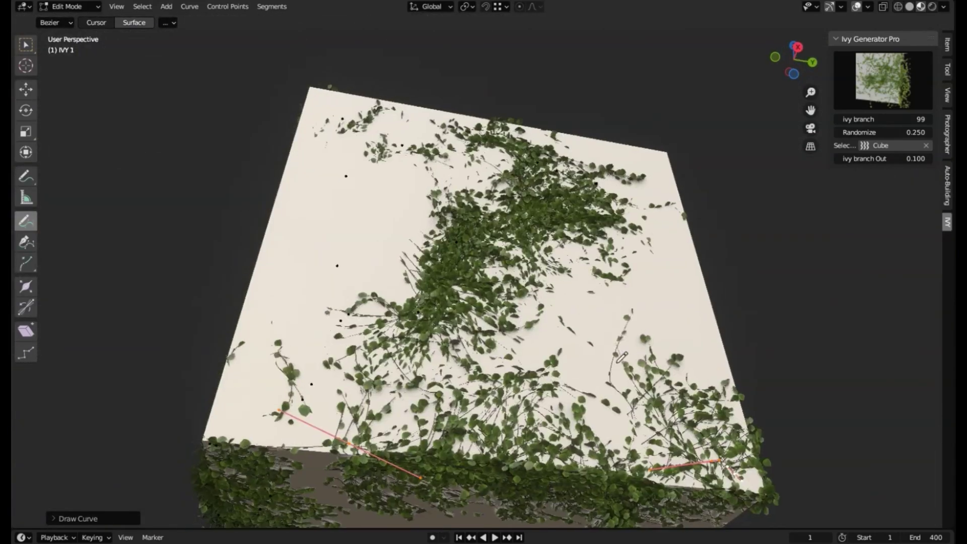
{"action": "middle_click_drag", "start_coordinate": [621, 357], "coordinate": [655, 217]}
{"action": "middle_click_drag", "start_coordinate": [342, 324], "coordinate": [388, 322]}
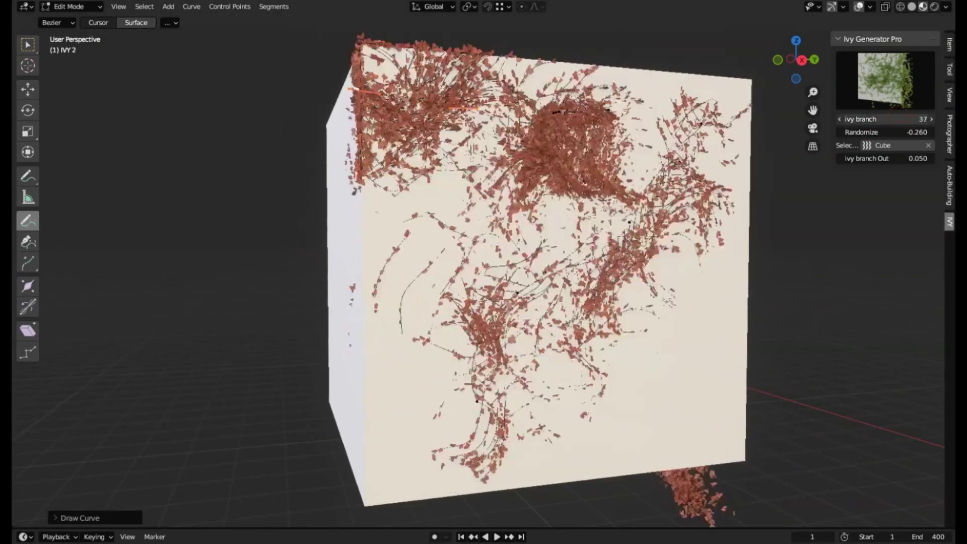
{"action": "middle_click_drag", "start_coordinate": [503, 233], "coordinate": [554, 233]}
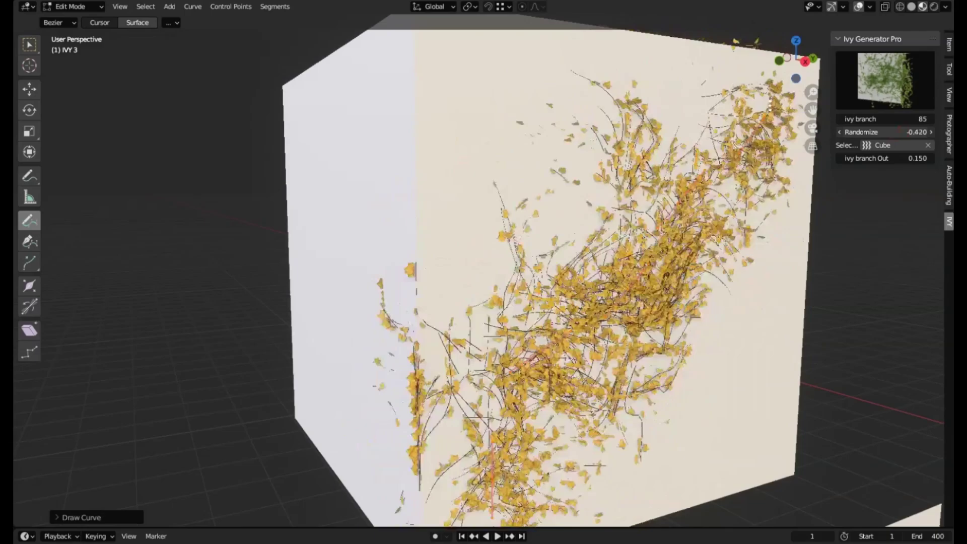
{"action": "left_click_drag", "start_coordinate": [887, 132], "coordinate": [856, 158]}
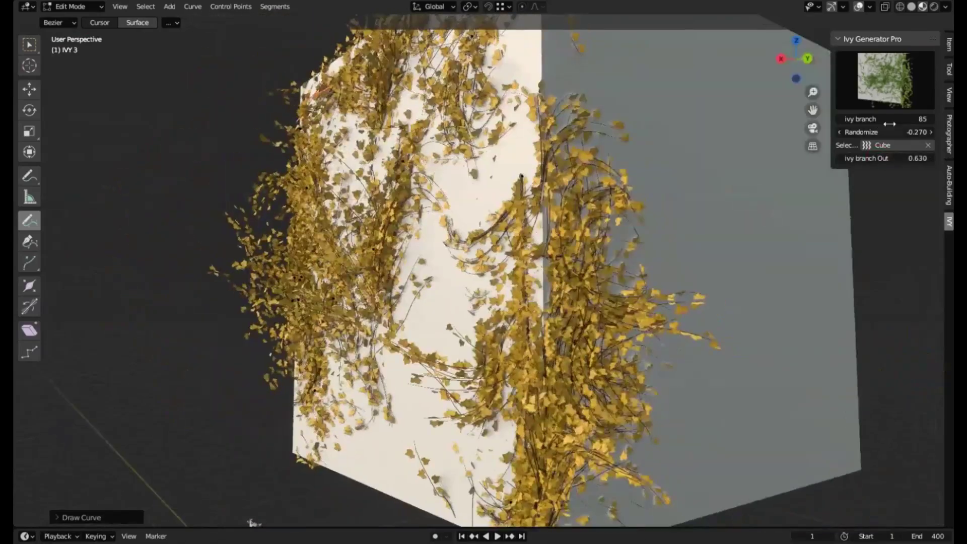
{"action": "left_click_drag", "start_coordinate": [885, 128], "coordinate": [906, 127]}
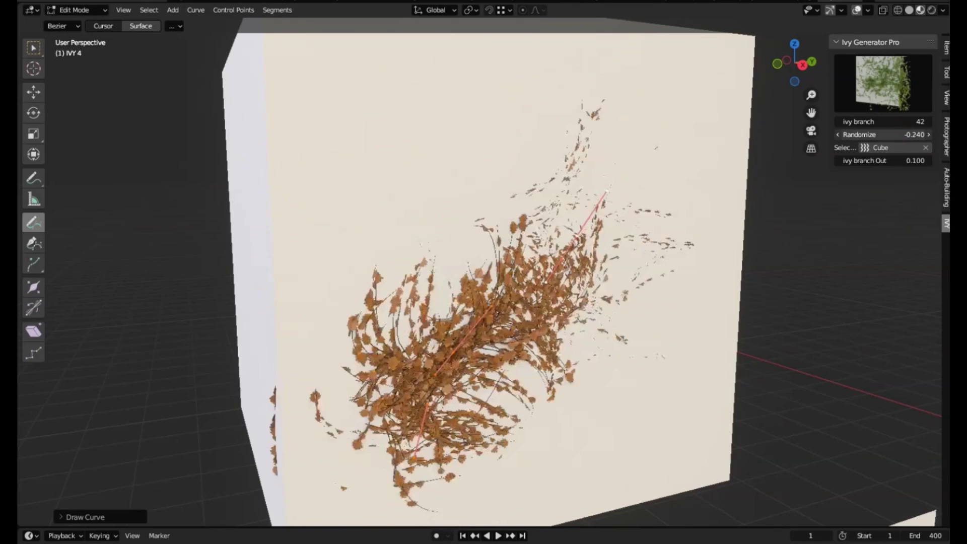
Draw a new ivy guide curve along the plane's top, set Randomize to 1.000, and thin the branches.
{"action": "left_click_drag", "start_coordinate": [238, 107], "coordinate": [637, 113]}
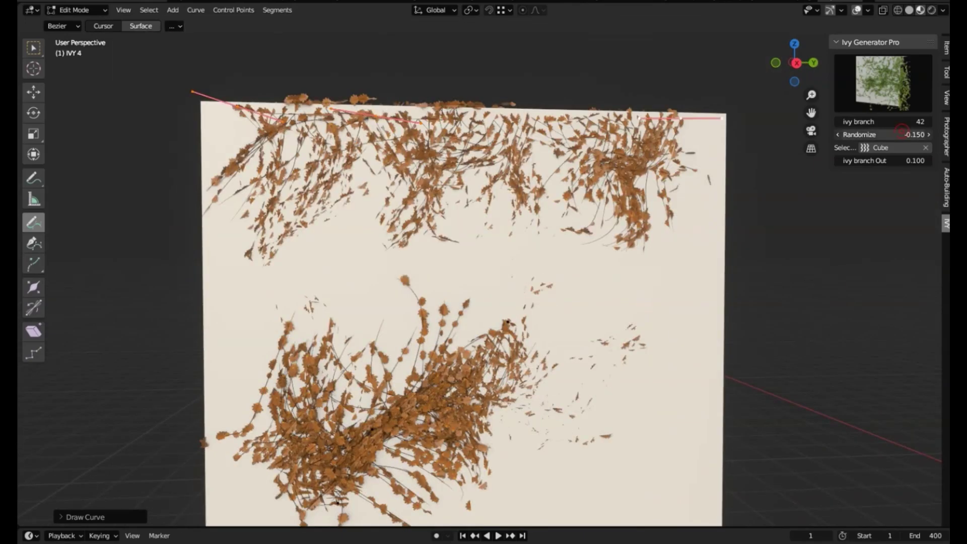
{"action": "left_click_drag", "start_coordinate": [901, 132], "coordinate": [907, 132]}
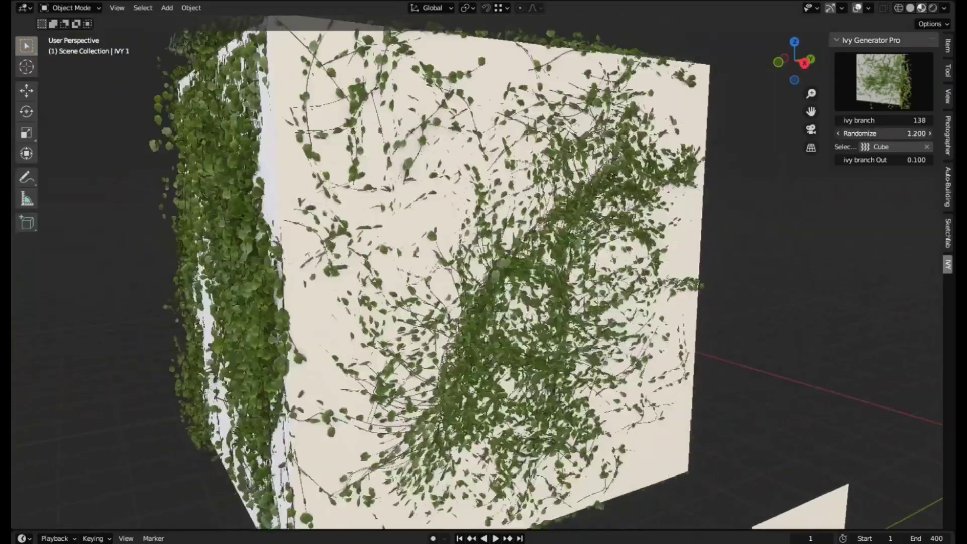
{"action": "left_click_drag", "start_coordinate": [881, 134], "coordinate": [866, 133]}
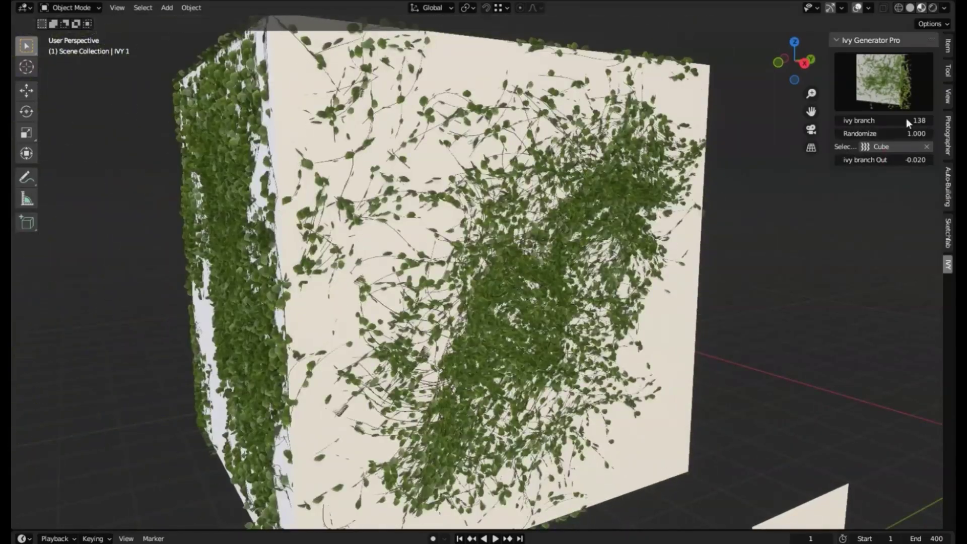
{"action": "left_click_drag", "start_coordinate": [886, 121], "coordinate": [879, 161]}
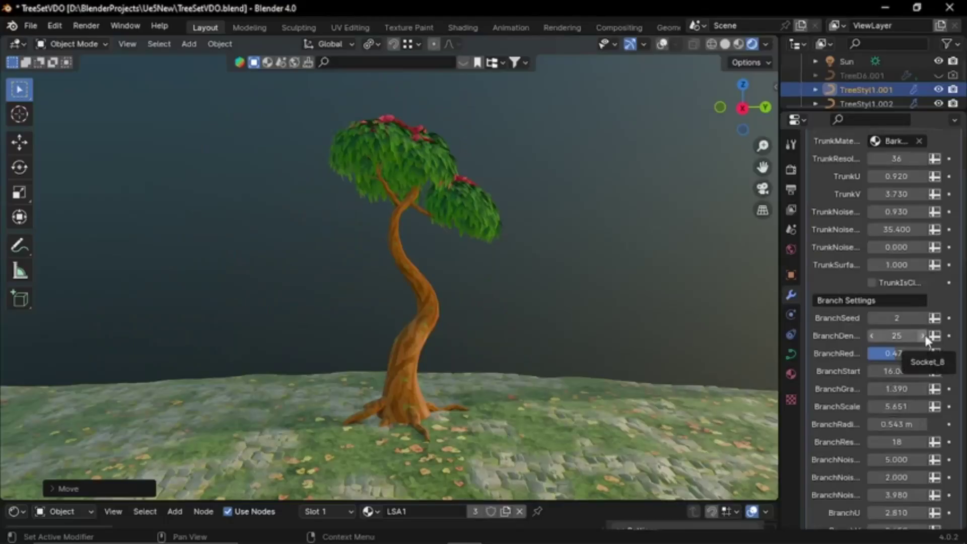
Scroll down the TreeStylizedWind modifier panel to its Branch Settings.
{"action": "scroll", "coordinate": [925, 335], "scroll_direction": "down", "scroll_amount": 15}
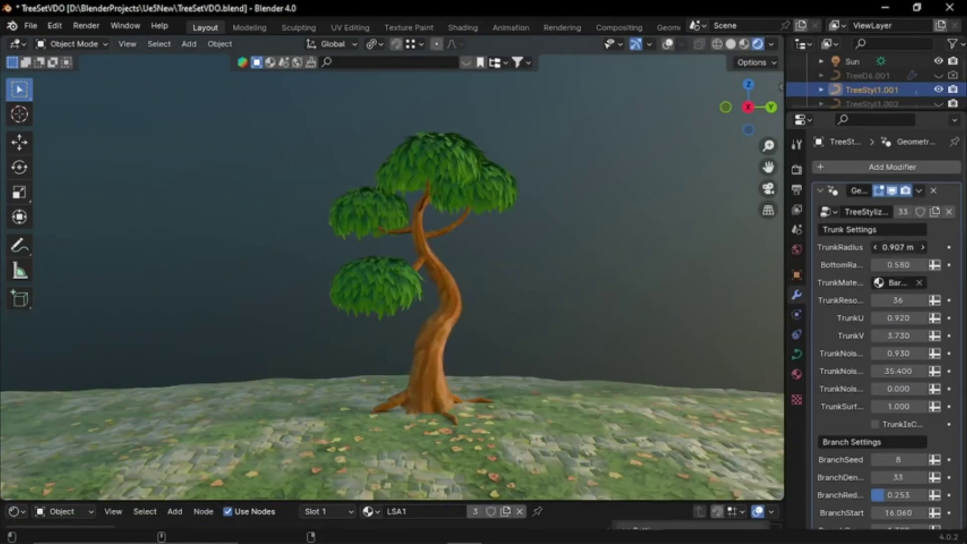
{"action": "scroll", "coordinate": [896, 311], "scroll_direction": "down", "scroll_amount": 15}
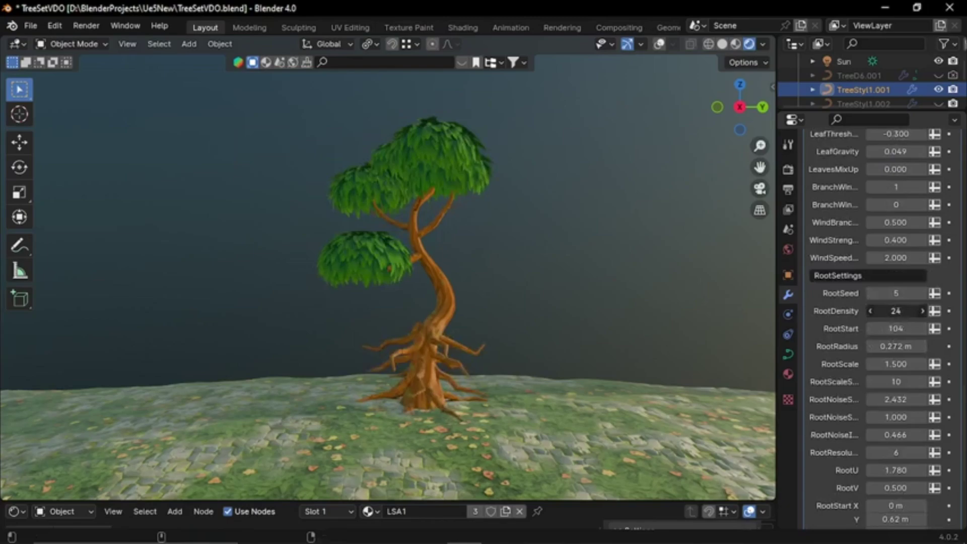
{"action": "scroll", "coordinate": [886, 302], "scroll_direction": "down", "scroll_amount": 5}
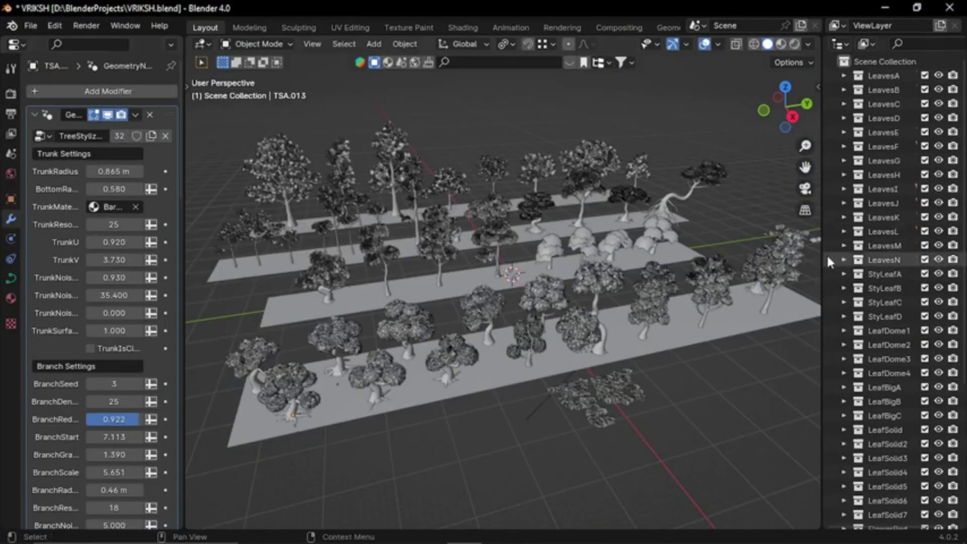
{"action": "scroll", "coordinate": [873, 374], "scroll_direction": "down", "scroll_amount": 5}
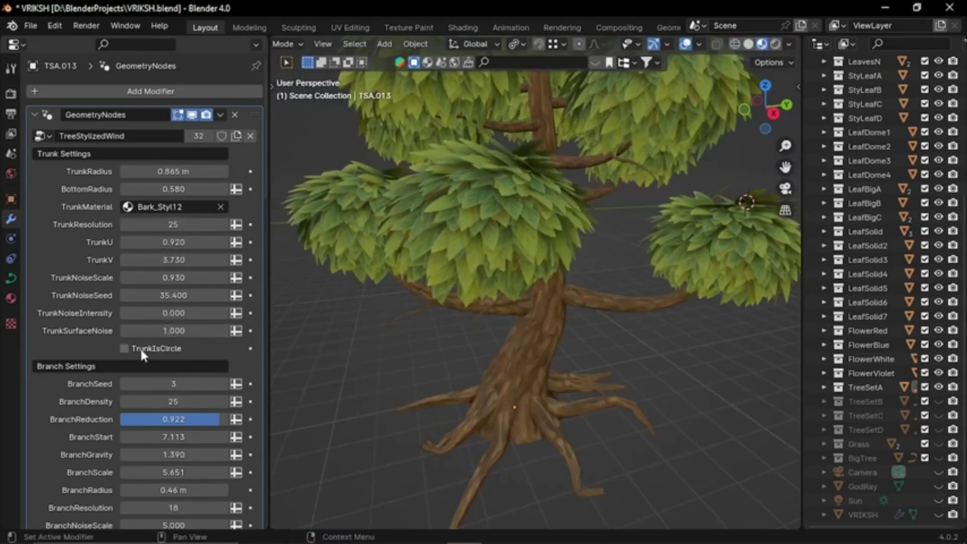
{"action": "scroll", "coordinate": [140, 347], "scroll_direction": "down", "scroll_amount": 8}
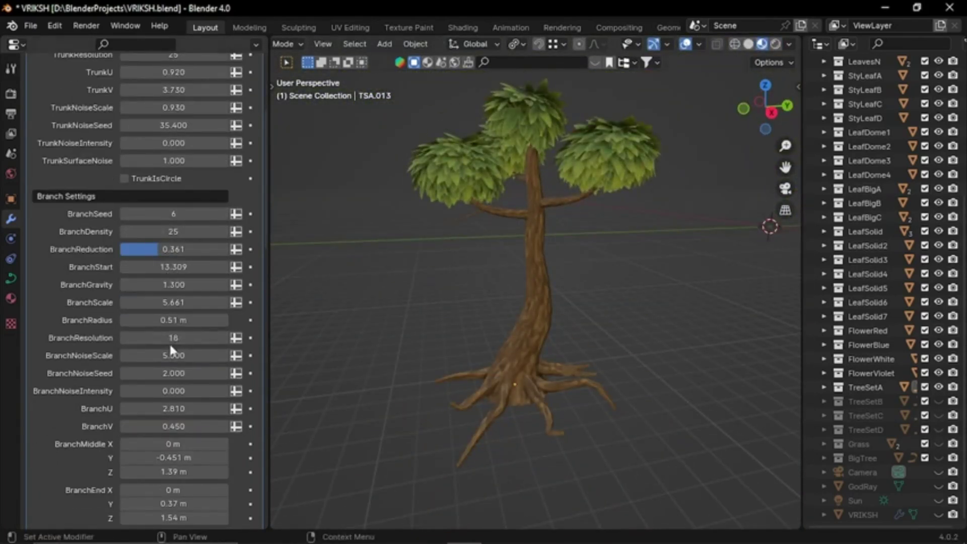
{"action": "scroll", "coordinate": [171, 350], "scroll_direction": "down", "scroll_amount": 3}
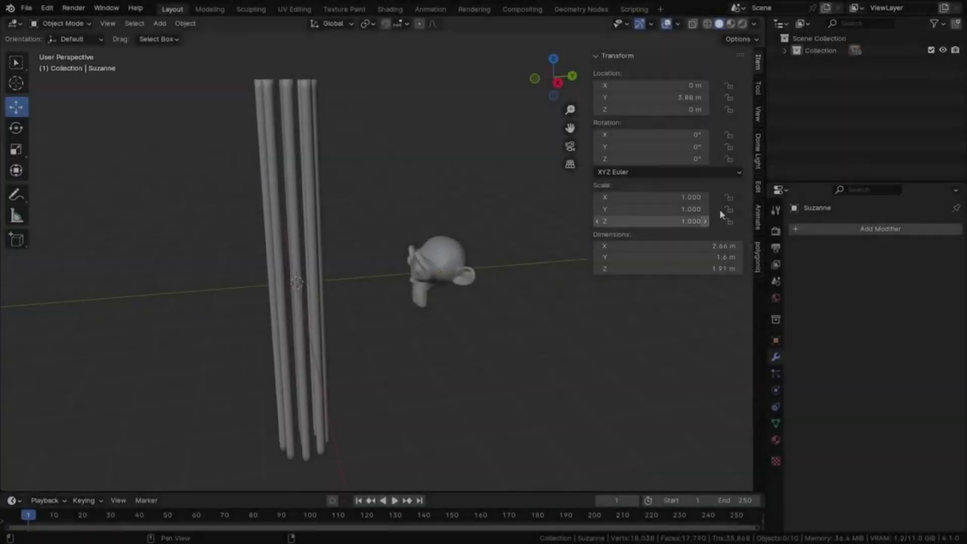
Shade Suzanne smooth and wrap it in a new lattice cage.
{"action": "left_click", "coordinate": [758, 189]}
{"action": "left_click", "coordinate": [463, 262]}
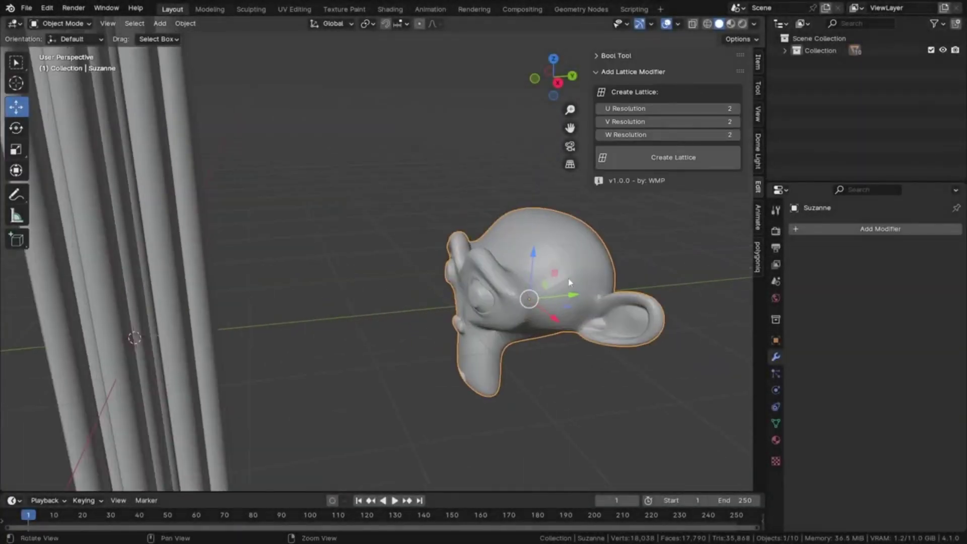
{"action": "right_click", "coordinate": [368, 254]}
{"action": "left_click", "coordinate": [368, 255]}
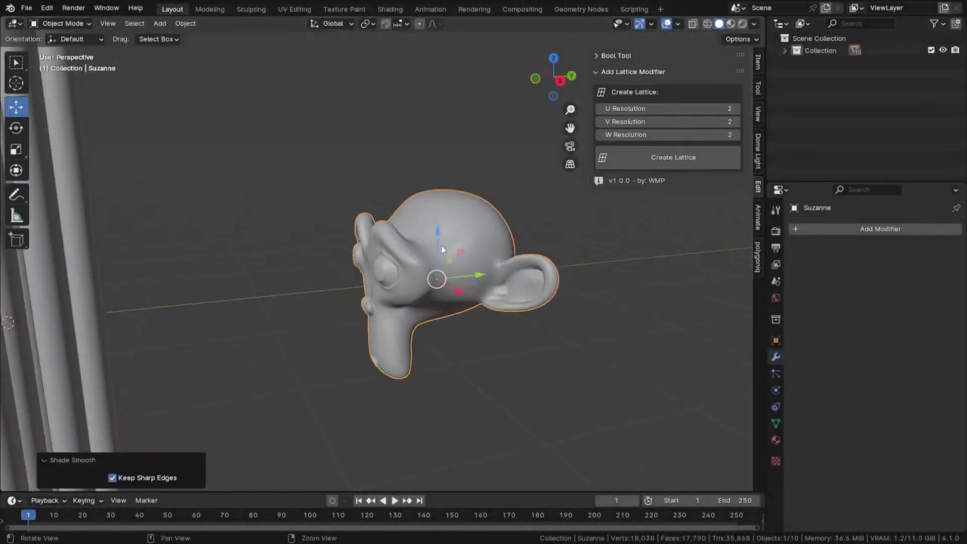
{"action": "left_click", "coordinate": [673, 157]}
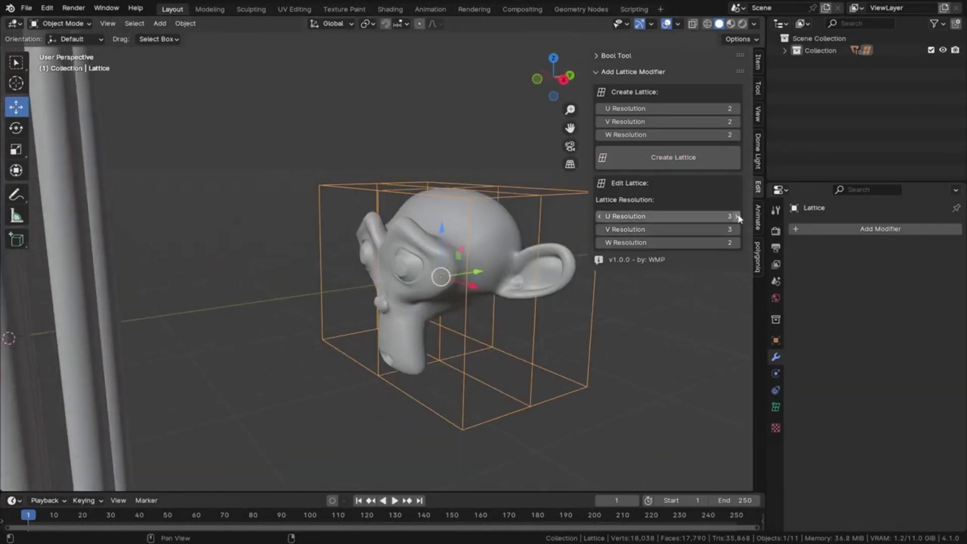
In lattice edit mode, select three corner points and raise them along Z.
{"action": "middle_click_drag", "start_coordinate": [453, 202], "coordinate": [483, 174]}
{"action": "key", "text": "Tab"}
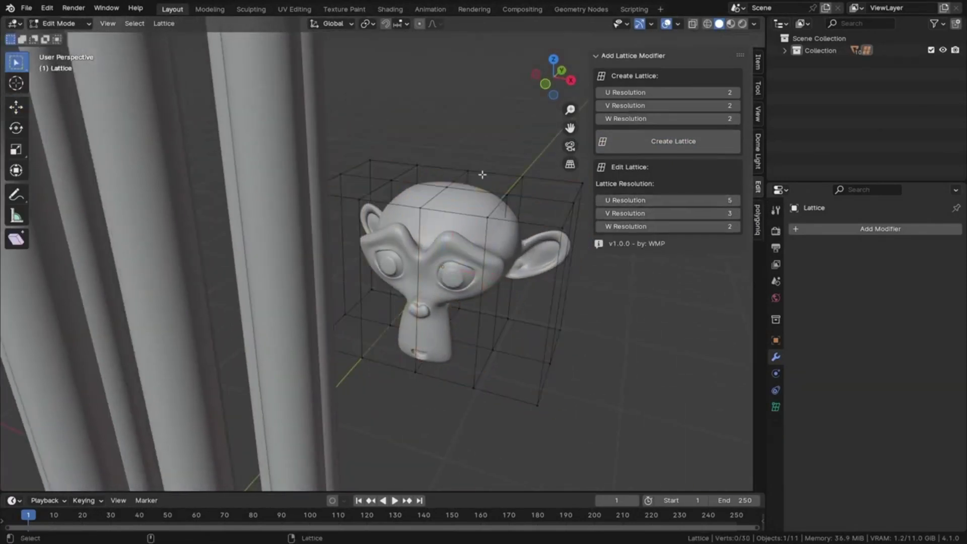
{"action": "left_click_drag", "start_coordinate": [416, 217], "coordinate": [416, 218]}
{"action": "middle_click_drag", "start_coordinate": [416, 217], "coordinate": [332, 187]}
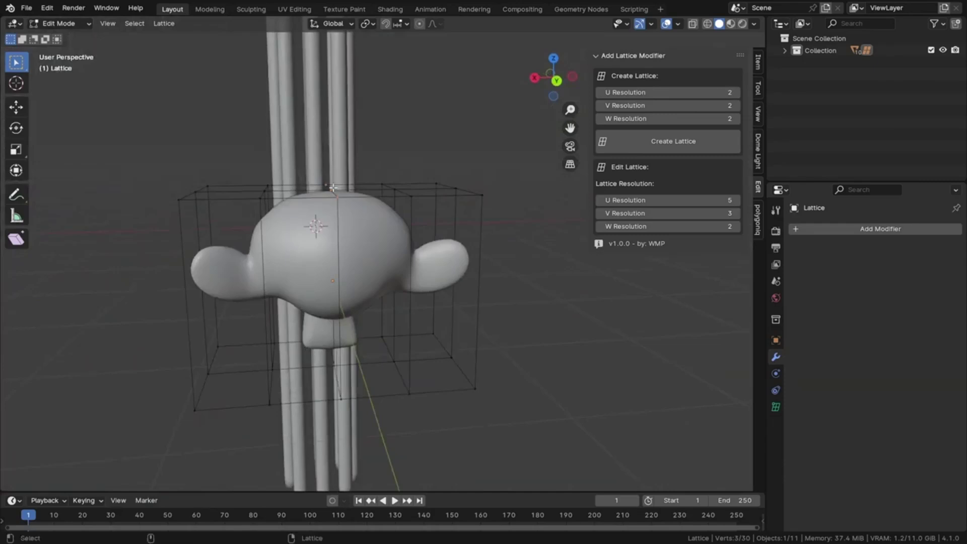
{"action": "left_click_drag", "start_coordinate": [331, 97], "coordinate": [331, 83]}
{"action": "middle_click_drag", "start_coordinate": [331, 83], "coordinate": [443, 211]}
{"action": "left_click_drag", "start_coordinate": [446, 214], "coordinate": [459, 231]}
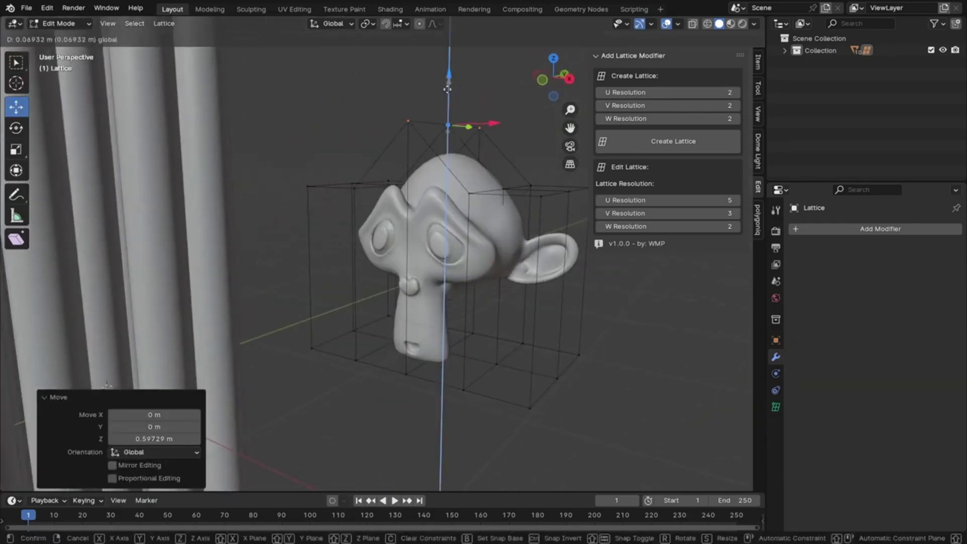
Select the top lattice points and lower them to squash Suzanne's head.
{"action": "middle_click_drag", "start_coordinate": [519, 237], "coordinate": [222, 147]}
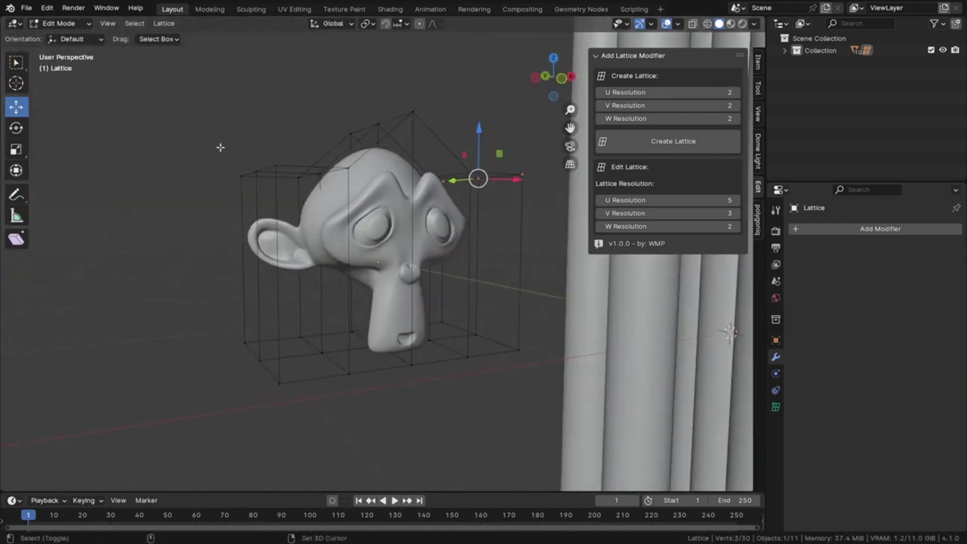
{"action": "left_click_drag", "start_coordinate": [231, 146], "coordinate": [285, 207], "text": "shift"}
{"action": "left_click_drag", "start_coordinate": [378, 126], "coordinate": [378, 151]}
{"action": "middle_click_drag", "start_coordinate": [378, 151], "coordinate": [470, 321]}
{"action": "key", "text": "Tab"}
Set lattice W resolution to 3 and make Suzanne's lattice deformation permanent with Apply All.
{"action": "left_click", "coordinate": [736, 243]}
{"action": "middle_click_drag", "start_coordinate": [503, 252], "coordinate": [677, 198]}
{"action": "left_click", "coordinate": [390, 226]}
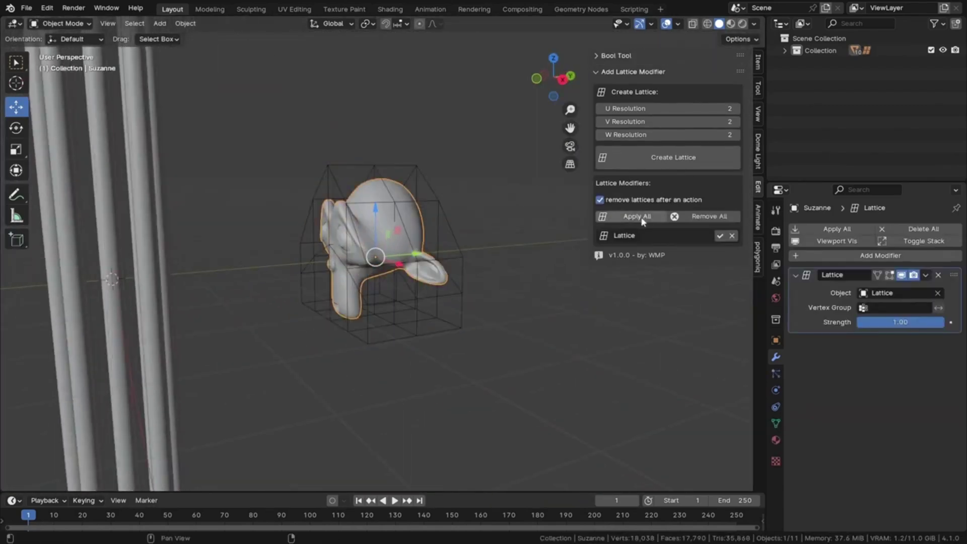
{"action": "left_click", "coordinate": [638, 220]}
{"action": "middle_click_drag", "start_coordinate": [453, 242], "coordinate": [296, 168]}
{"action": "left_click", "coordinate": [280, 201]}
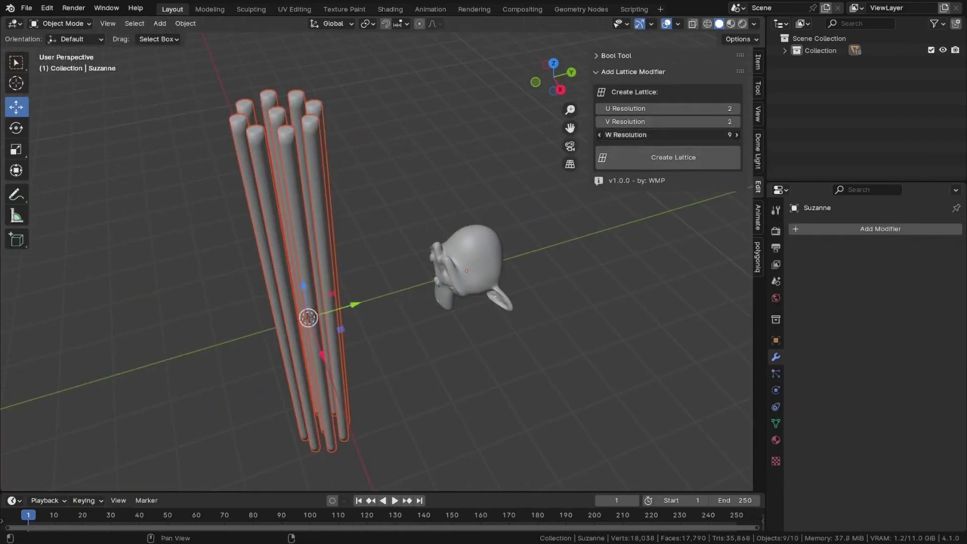
Wrap the nine pillars in a new lattice and set its U resolution to 5.
{"action": "left_click", "coordinate": [673, 157]}
{"action": "middle_click_drag", "start_coordinate": [554, 212], "coordinate": [758, 169]}
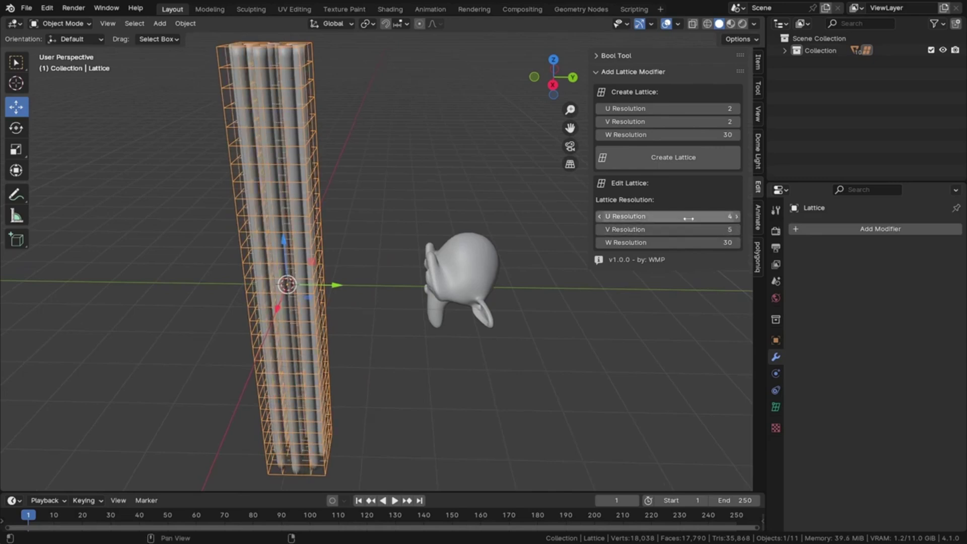
{"action": "middle_click_drag", "start_coordinate": [504, 236], "coordinate": [310, 224]}
{"action": "left_click", "coordinate": [736, 216]}
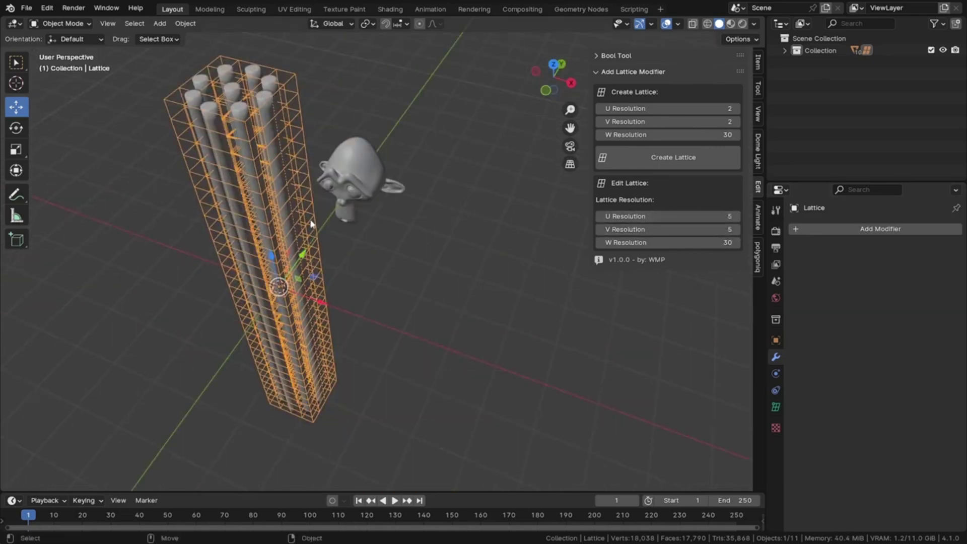
Add a Simple Deform Twist of 360° around the Z axis to the lattice.
{"action": "mouse_move", "coordinate": [838, 252]}
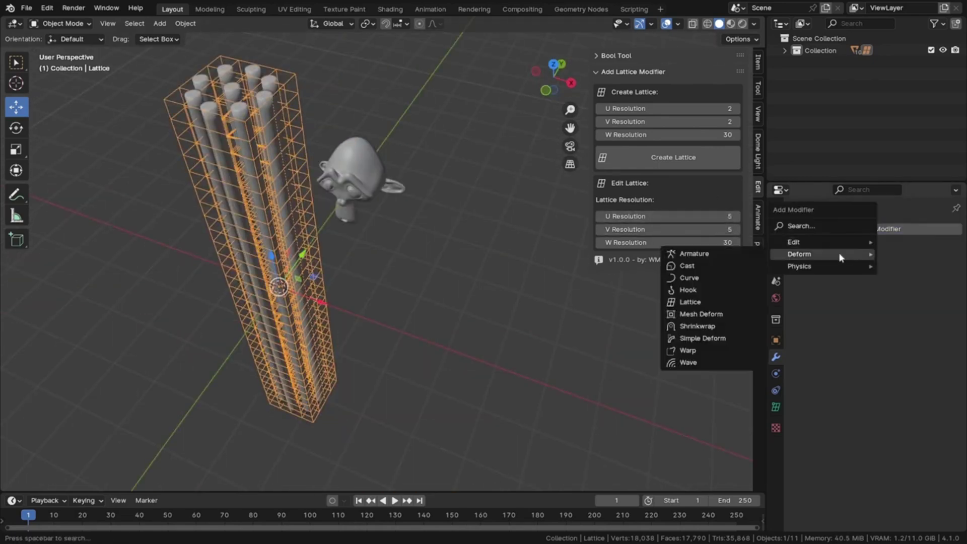
{"action": "left_click", "coordinate": [705, 338]}
{"action": "type", "text": "360"}
{"action": "key", "text": "Return"}
{"action": "left_click", "coordinate": [929, 336]}
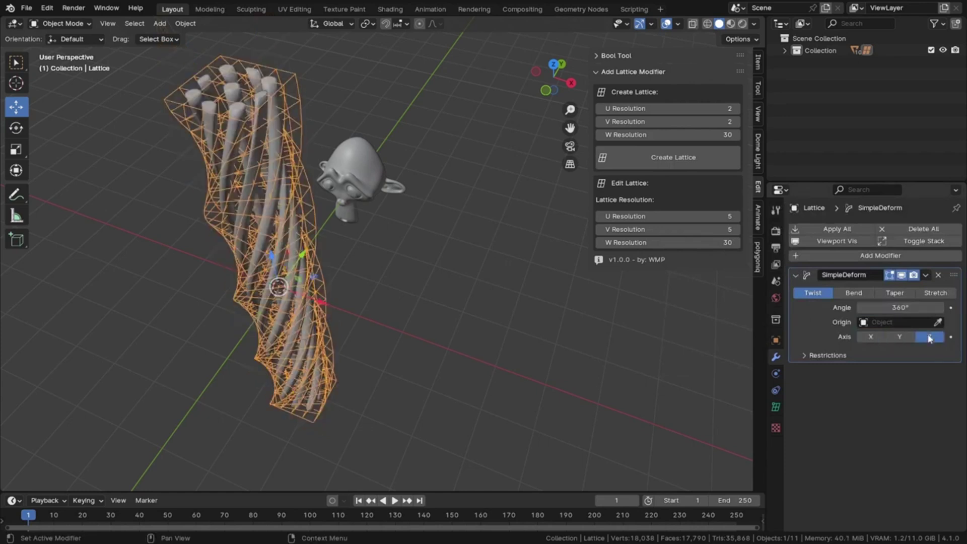
{"action": "middle_click_drag", "start_coordinate": [151, 217], "coordinate": [392, 57]}
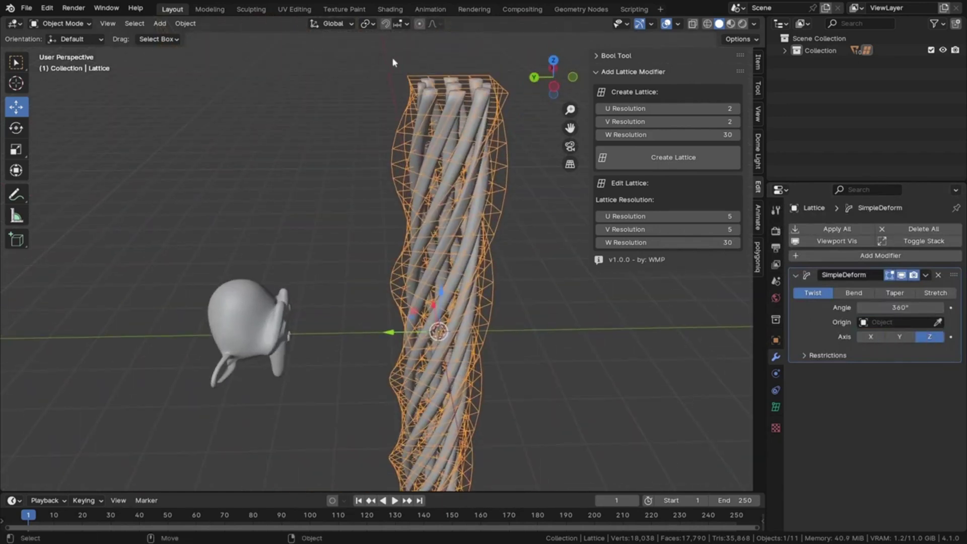
{"action": "middle_click_drag", "start_coordinate": [501, 155], "coordinate": [452, 141]}
Remove all lattices while keeping the pillars' twisted shape.
{"action": "left_click", "coordinate": [450, 142], "text": "shift"}
{"action": "middle_click_drag", "start_coordinate": [491, 170], "coordinate": [619, 282]}
{"action": "left_click", "coordinate": [677, 296]}
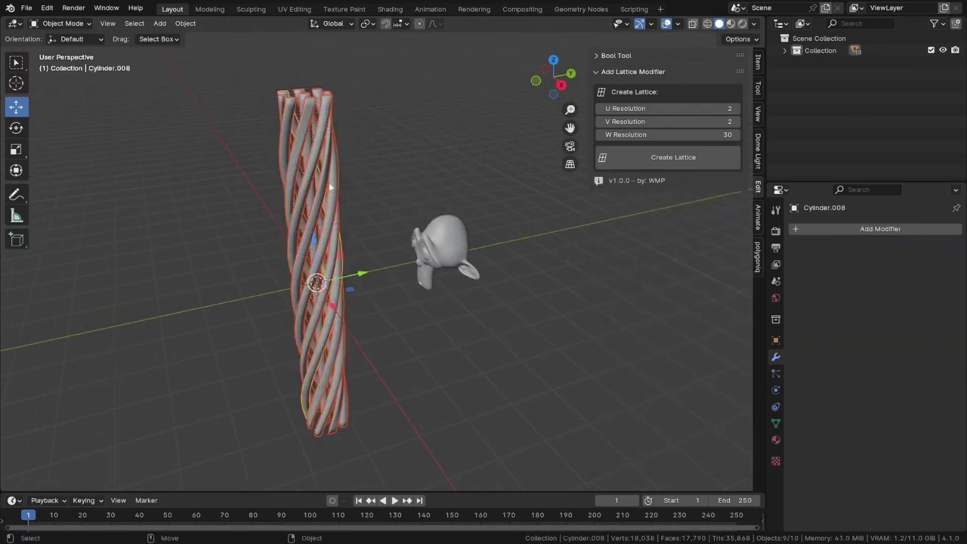
{"action": "scroll", "coordinate": [371, 250], "scroll_direction": "up", "scroll_amount": 3}
{"action": "middle_click_drag", "start_coordinate": [371, 250], "coordinate": [519, 316]}
{"action": "left_click", "coordinate": [424, 252]}
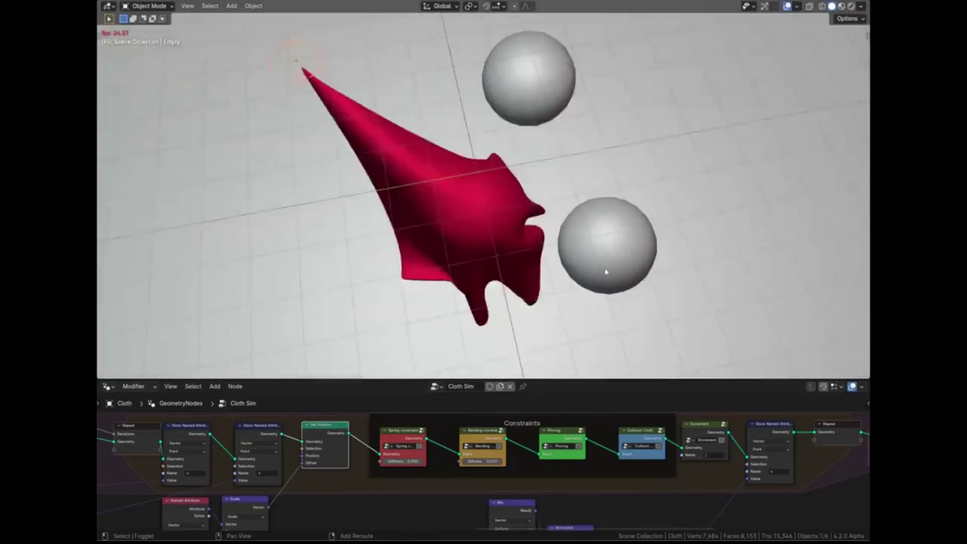
Move the cloth's pinned-corner Empty to the right so the red cloth swings past the spheres.
{"action": "middle_click_drag", "start_coordinate": [605, 272], "coordinate": [392, 213]}
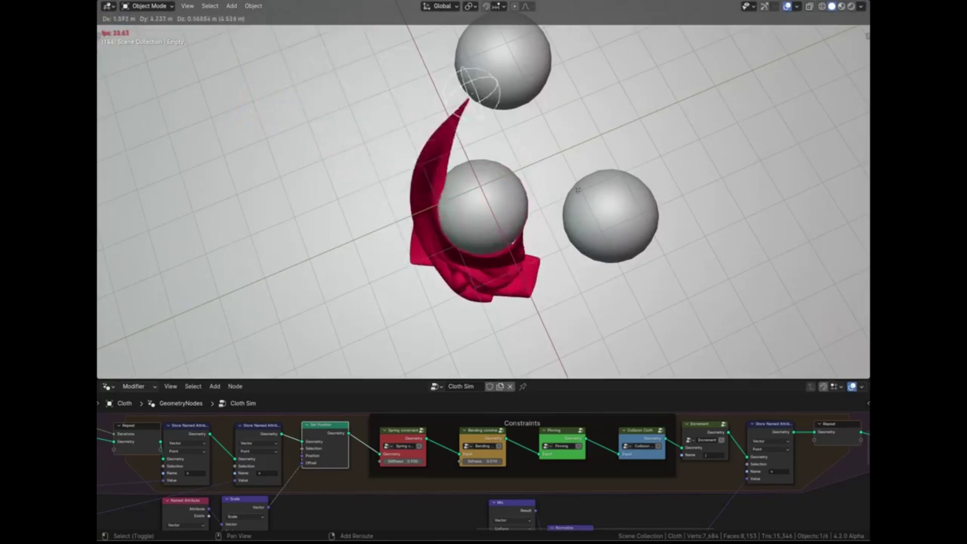
{"action": "left_click", "coordinate": [621, 328]}
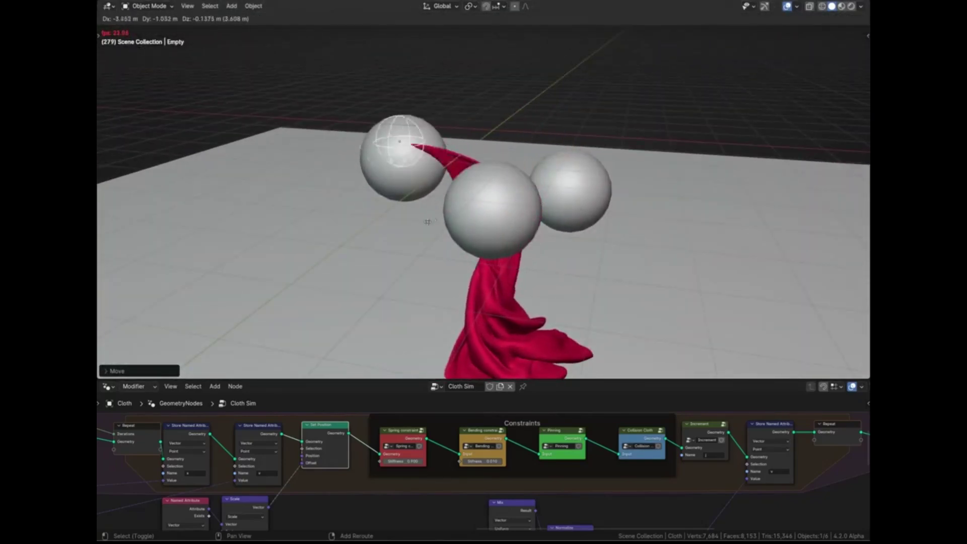
{"action": "left_click_drag", "start_coordinate": [356, 136], "coordinate": [566, 143]}
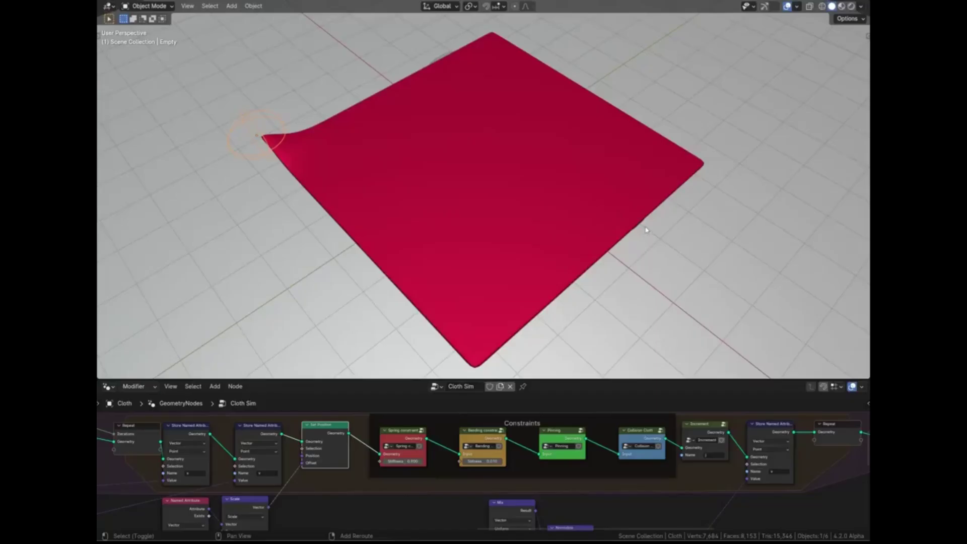
Play the cloth simulation and reposition the pinned corner so the cloth heaps beneath the spheres.
{"action": "key", "text": "space"}
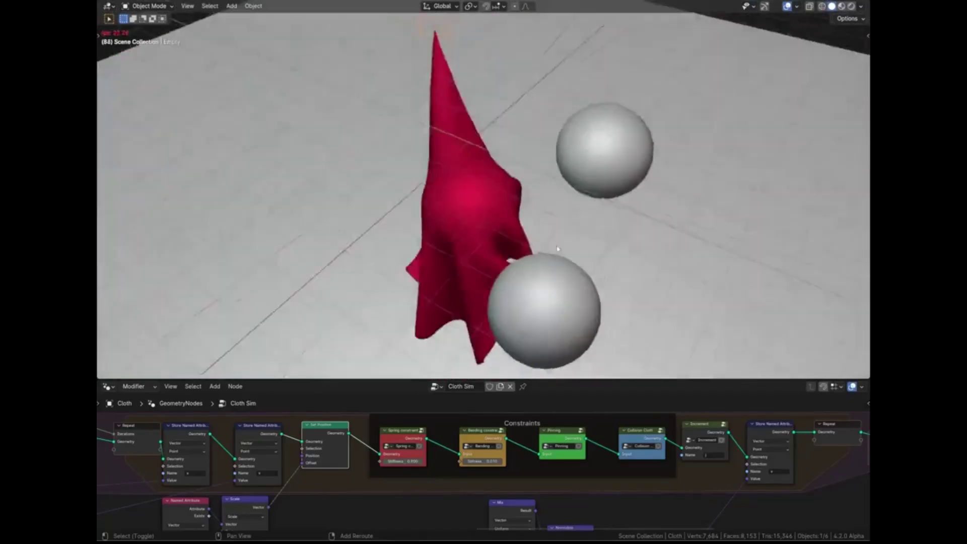
{"action": "middle_click_drag", "start_coordinate": [557, 248], "coordinate": [615, 281]}
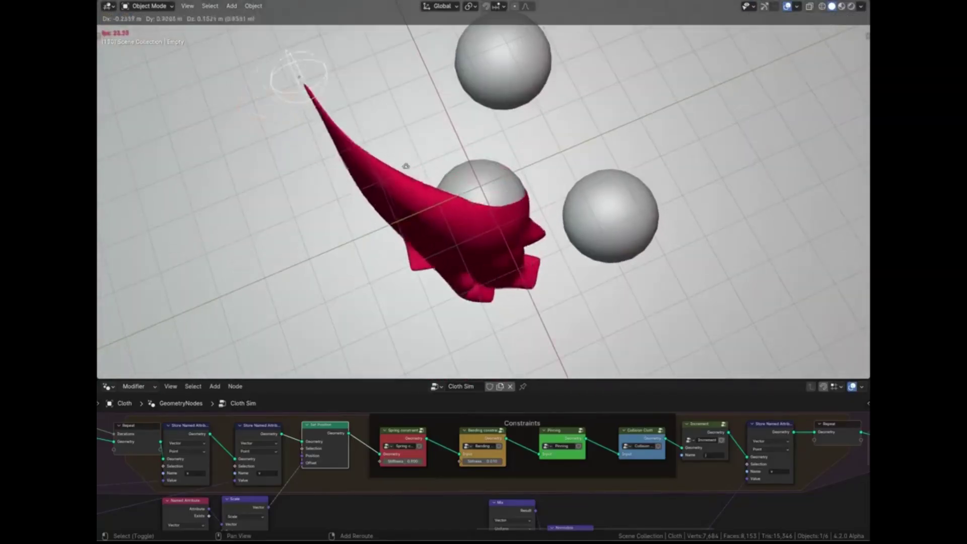
{"action": "left_click", "coordinate": [621, 323]}
{"action": "middle_click_drag", "start_coordinate": [621, 323], "coordinate": [639, 236]}
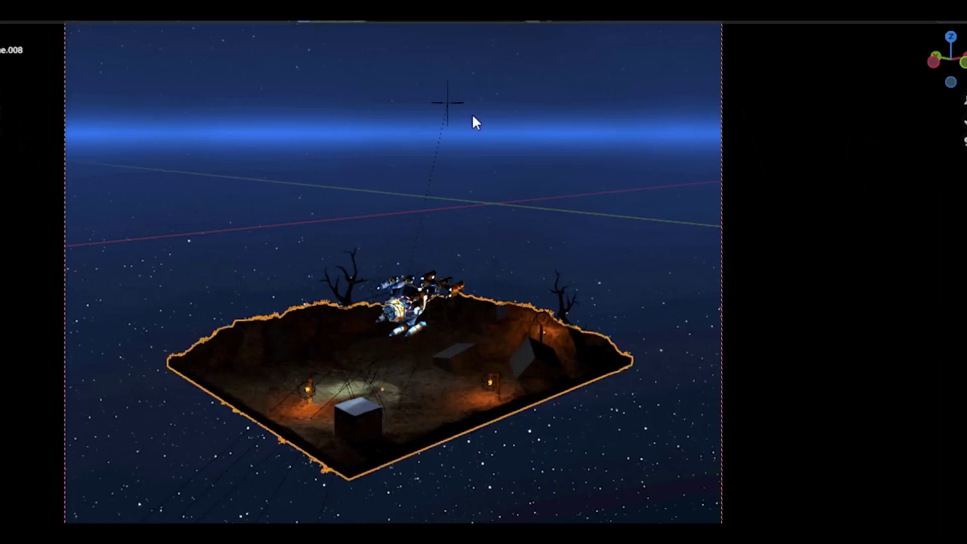
Apply the Fog 1 preset to the diorama, raise its Seed to 3.000, then return it to 1.000.
{"action": "left_click", "coordinate": [817, 159]}
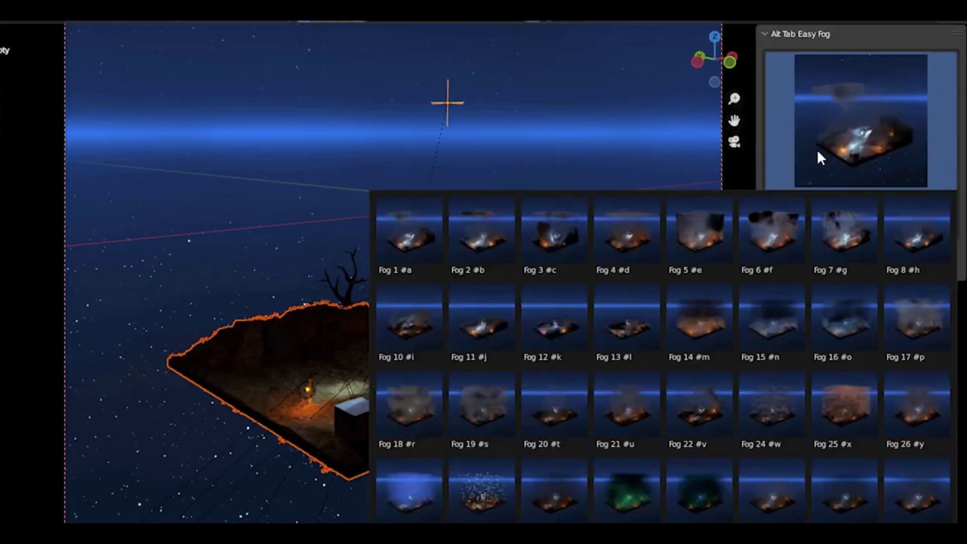
{"action": "left_click", "coordinate": [411, 261]}
{"action": "left_click", "coordinate": [853, 312]}
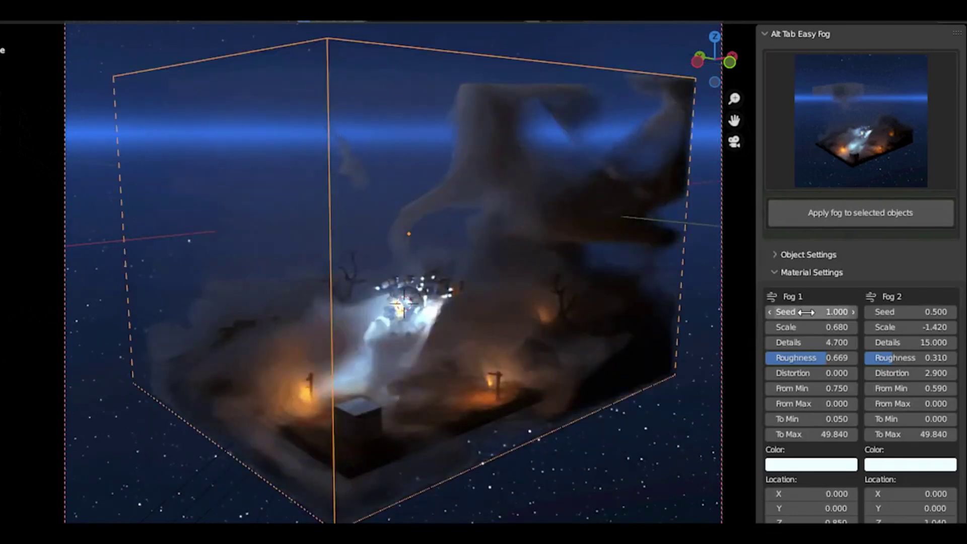
{"action": "left_click", "coordinate": [853, 312]}
{"action": "left_click", "coordinate": [770, 312]}
{"action": "left_click", "coordinate": [770, 312]}
Adjust fog Scale, Details and Roughness, tint Fog 1 pink, and rotate its pattern around Y.
{"action": "scroll", "coordinate": [891, 318], "scroll_direction": "down", "scroll_amount": 5}
{"action": "left_click_drag", "start_coordinate": [911, 435], "coordinate": [881, 435]}
{"action": "left_click_drag", "start_coordinate": [901, 194], "coordinate": [932, 226]}
{"action": "left_click", "coordinate": [811, 332]}
{"action": "left_click", "coordinate": [830, 196]}
{"action": "mouse_move", "coordinate": [811, 435]}
{"action": "left_mouse_down"}
{"action": "mouse_move", "coordinate": [836, 435]}
{"action": "mouse_move", "coordinate": [810, 435]}
{"action": "left_mouse_up"}
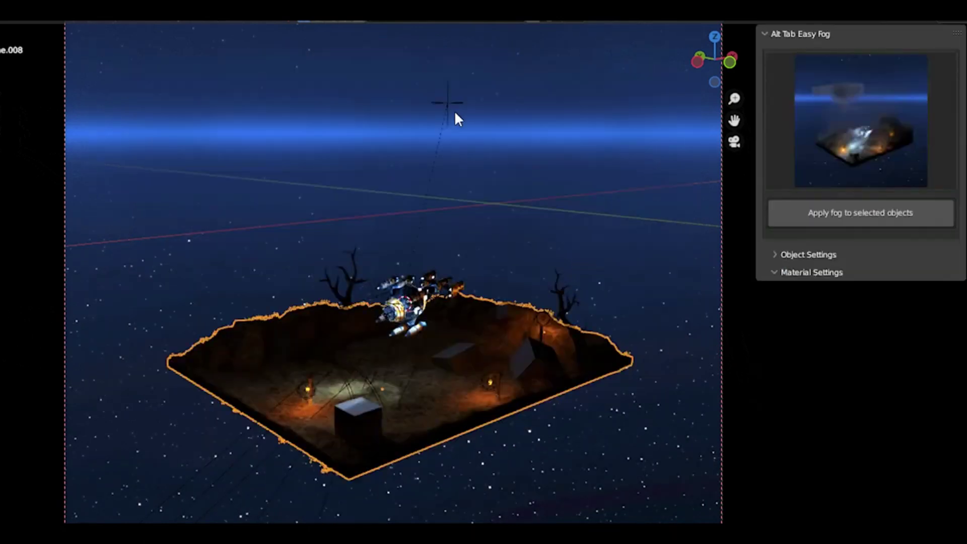
Apply a different fog preset, then delete the fog with X.
{"action": "left_click", "coordinate": [861, 121]}
{"action": "left_click", "coordinate": [766, 248]}
{"action": "left_click", "coordinate": [865, 221]}
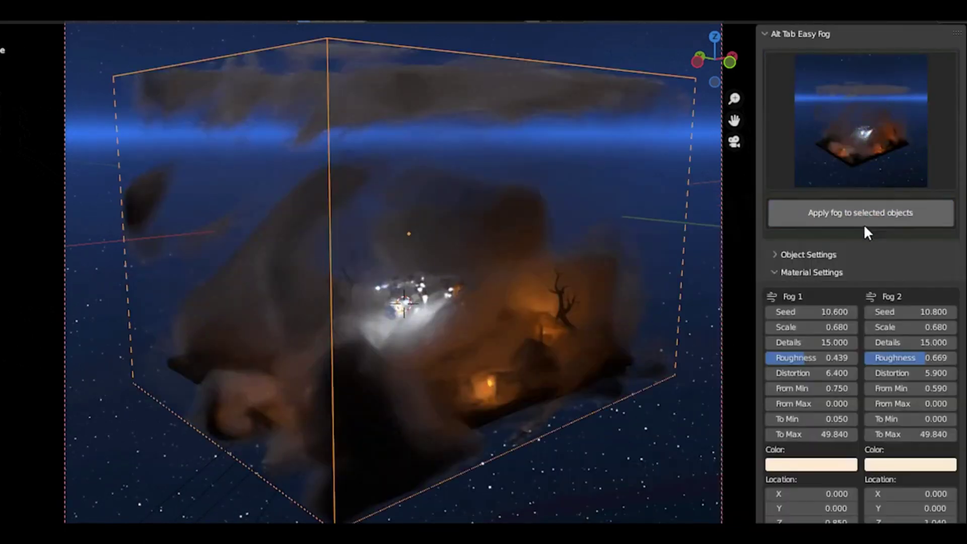
{"action": "key", "text": "x"}
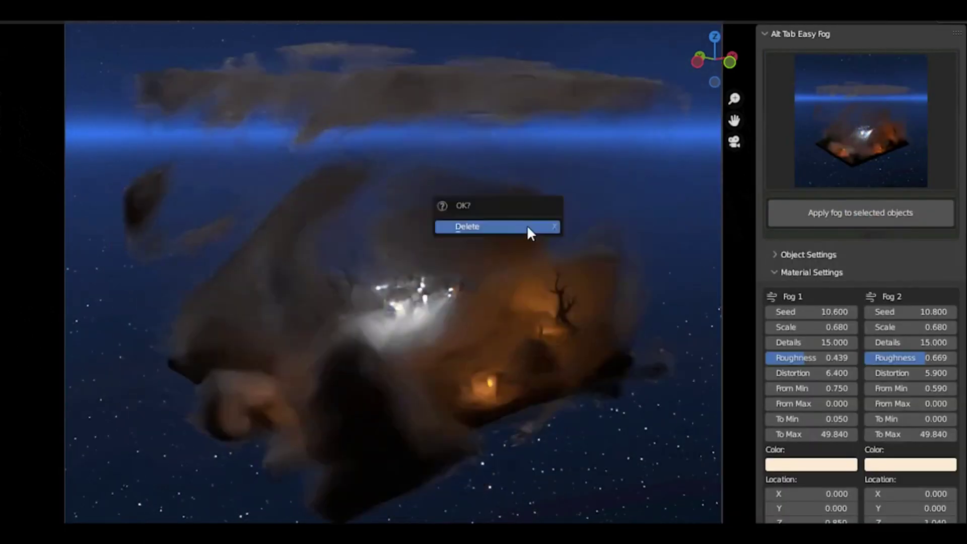
{"action": "left_click", "coordinate": [529, 231]}
Apply a new fog preset and return the Fog 1 colour to white.
{"action": "left_click", "coordinate": [860, 121]}
{"action": "left_click", "coordinate": [831, 488]}
{"action": "left_click", "coordinate": [861, 213]}
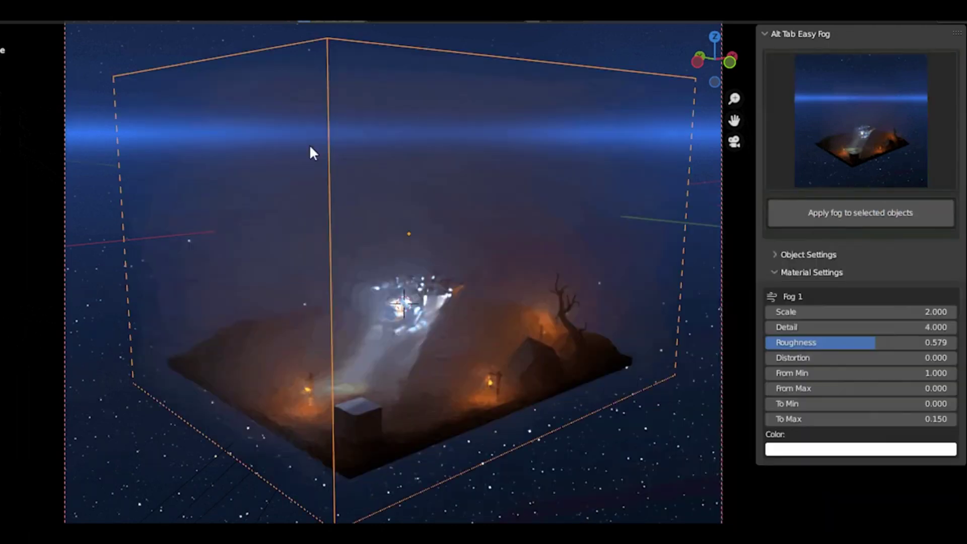
{"action": "left_click", "coordinate": [860, 449]}
{"action": "key", "text": "Escape"}
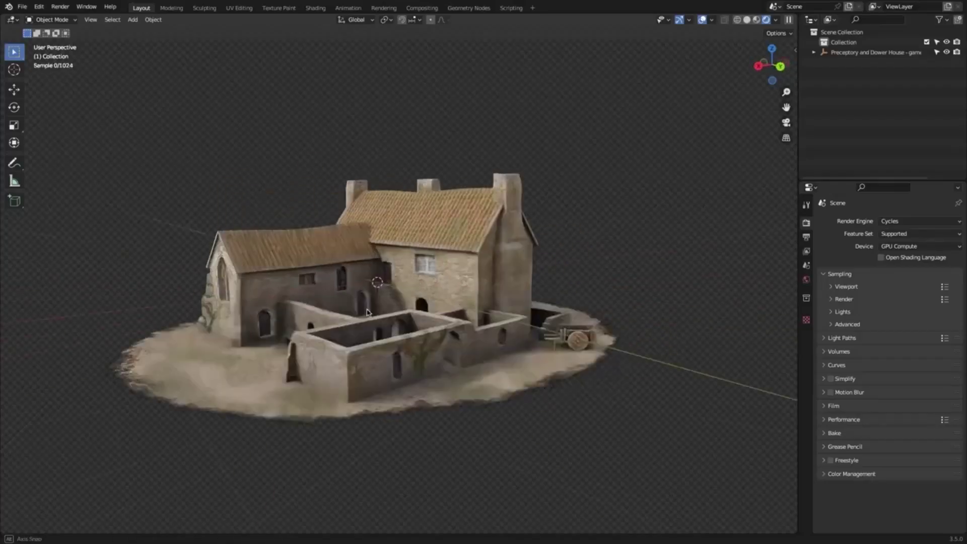
Apply Easy Fog to the selected farmhouse objects from the N side panel.
{"action": "middle_click_drag", "start_coordinate": [368, 312], "coordinate": [387, 308]}
{"action": "key", "text": "n"}
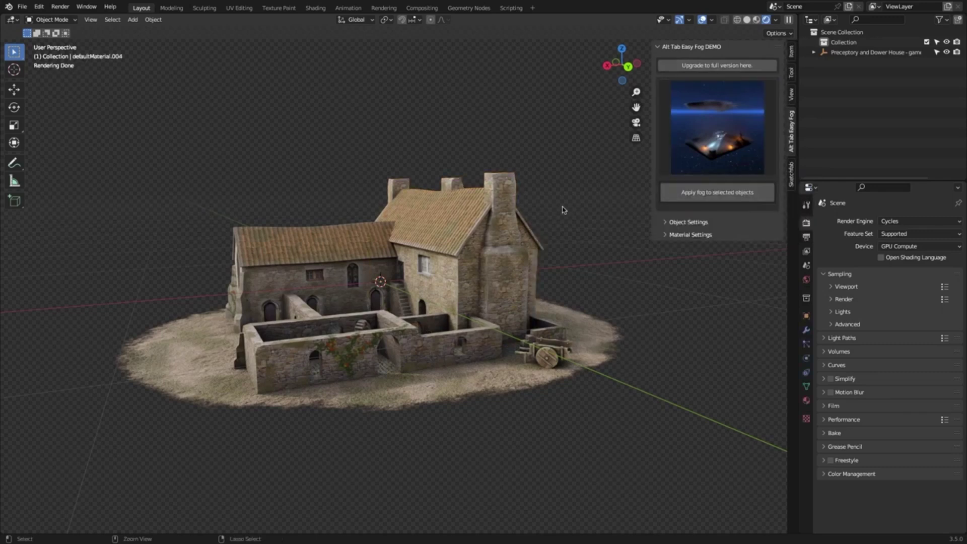
{"action": "left_click", "coordinate": [718, 192]}
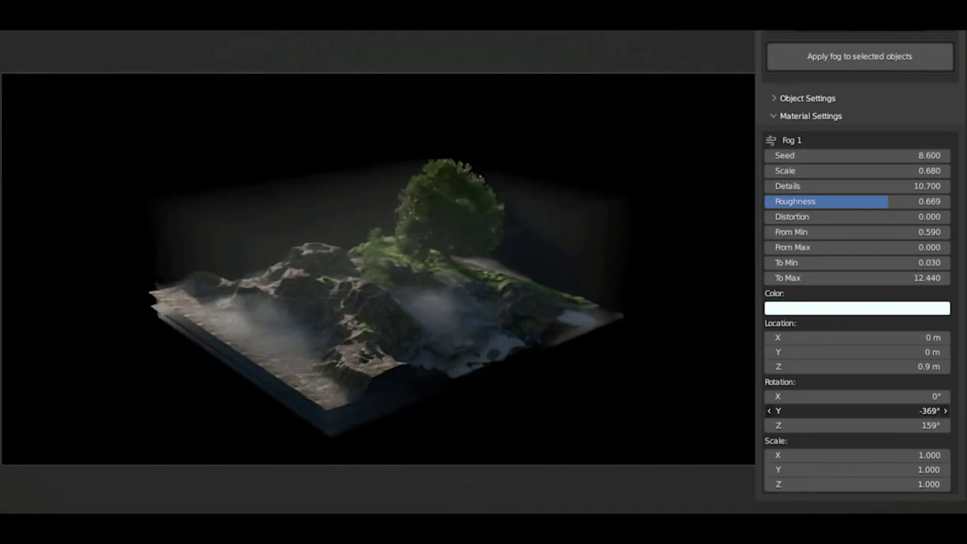
Rotate the fog's Y rotation to -675°, then add fog to the snowy car scene.
{"action": "left_click_drag", "start_coordinate": [856, 410], "coordinate": [806, 410]}
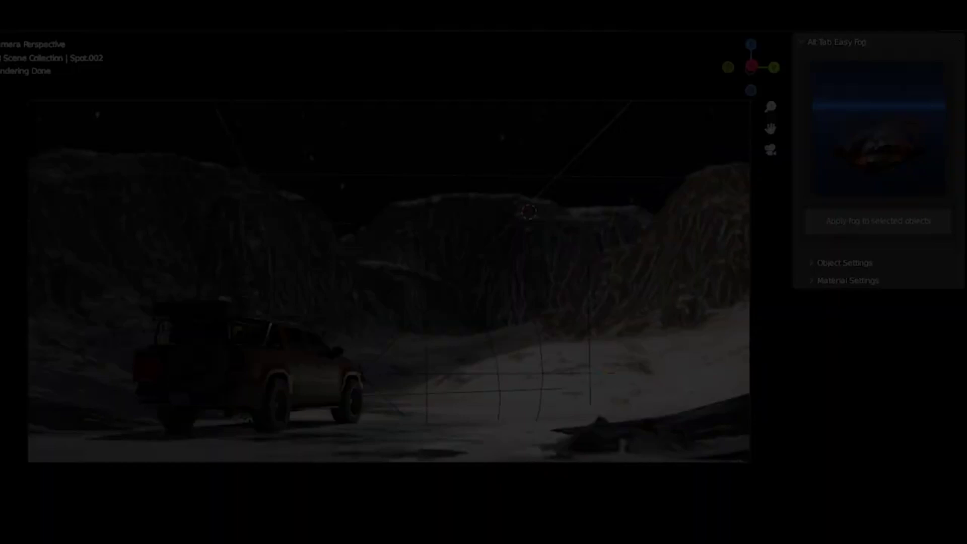
{"action": "left_click", "coordinate": [842, 218]}
{"action": "key", "text": "z"}
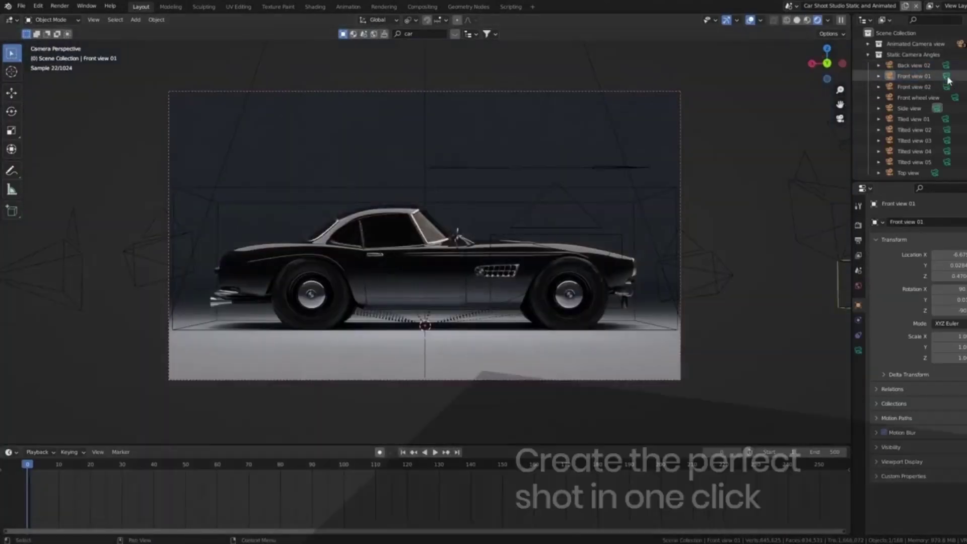
Switch the car studio to another preset camera angle.
{"action": "left_click", "coordinate": [946, 65]}
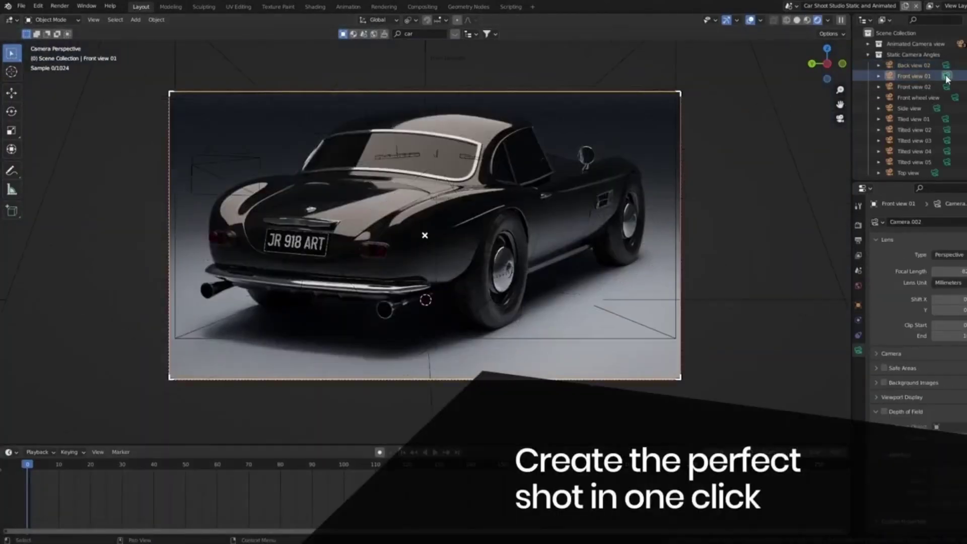